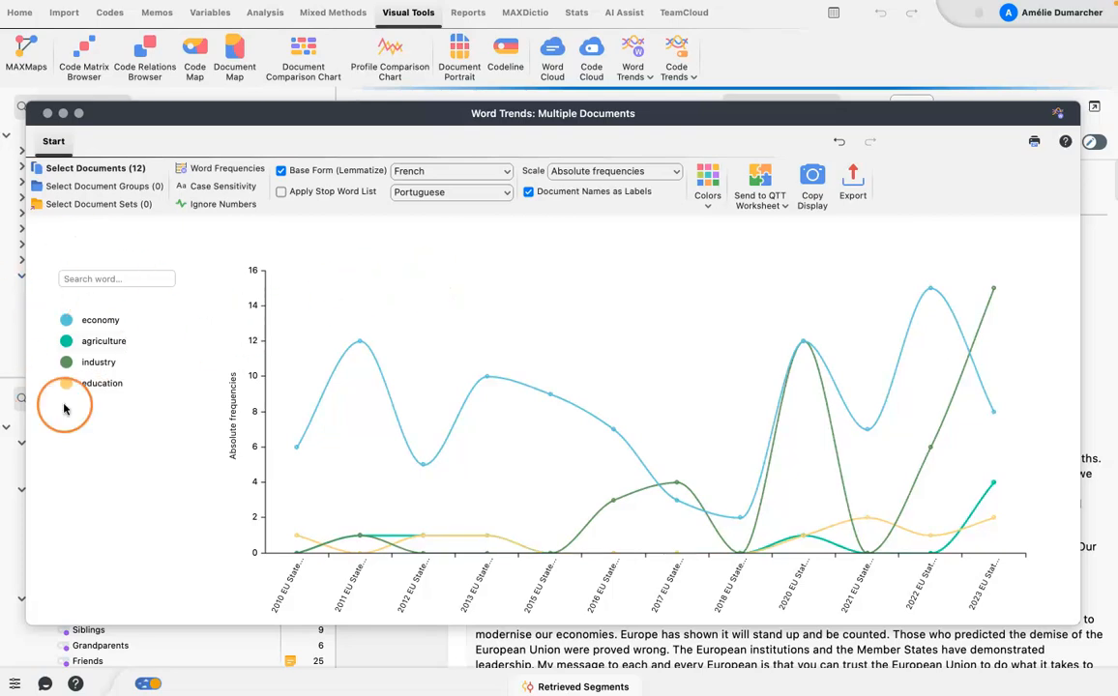
Move the existing word trends chart aside to view the European Union speeches in the document list, and close the chart.
mouse_move(527, 397)
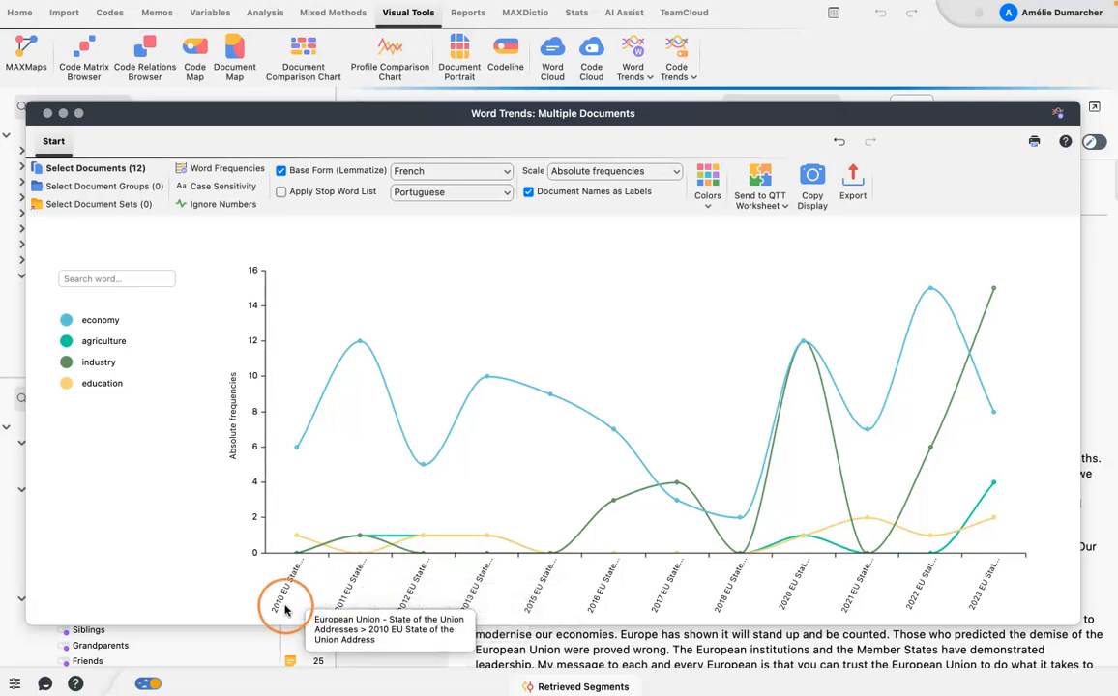
mouse_move(358, 560)
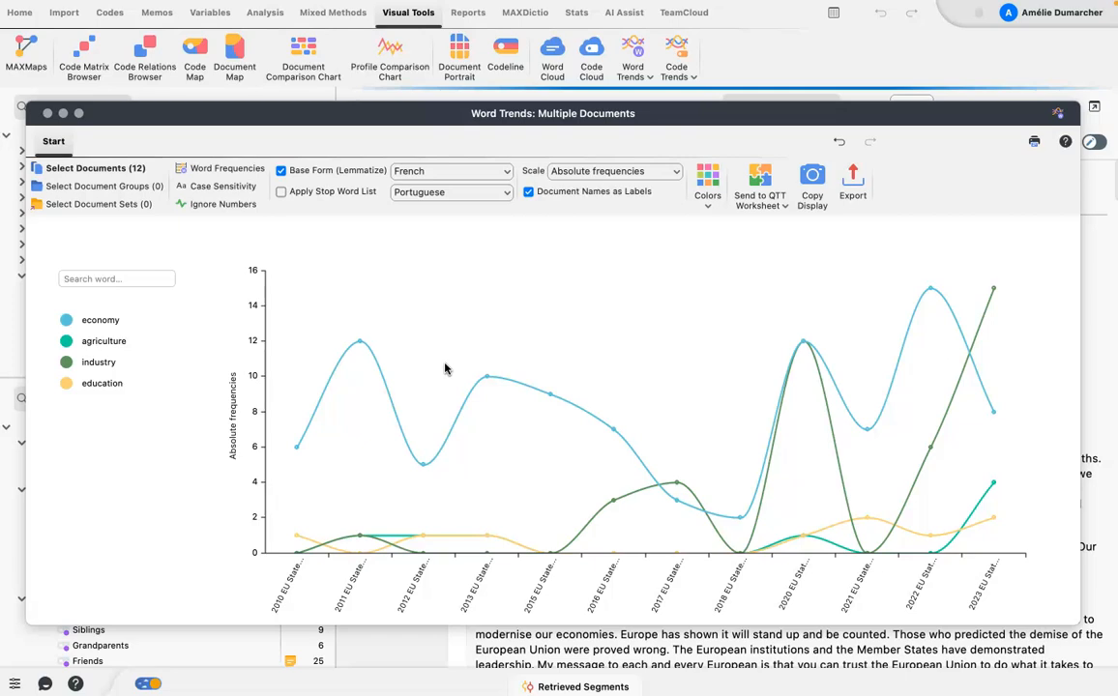
left_click_drag(130, 111, 572, 102)
left_click(229, 189)
scroll(138, 219, "down", 5)
scroll(128, 232, "up", 1)
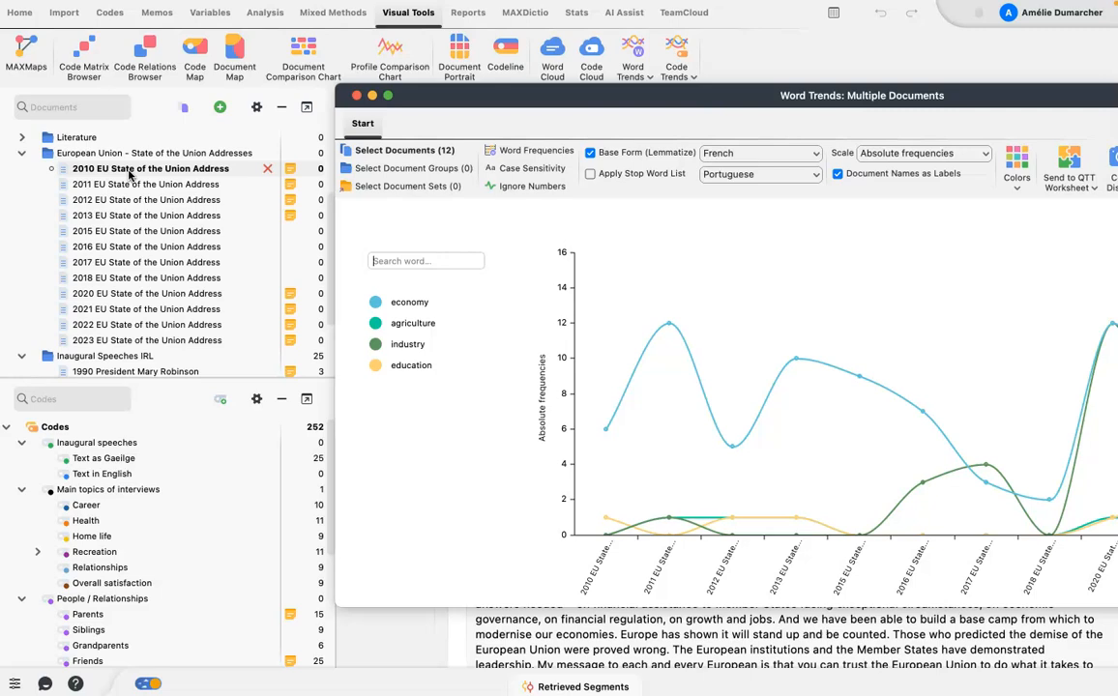
left_click(357, 97)
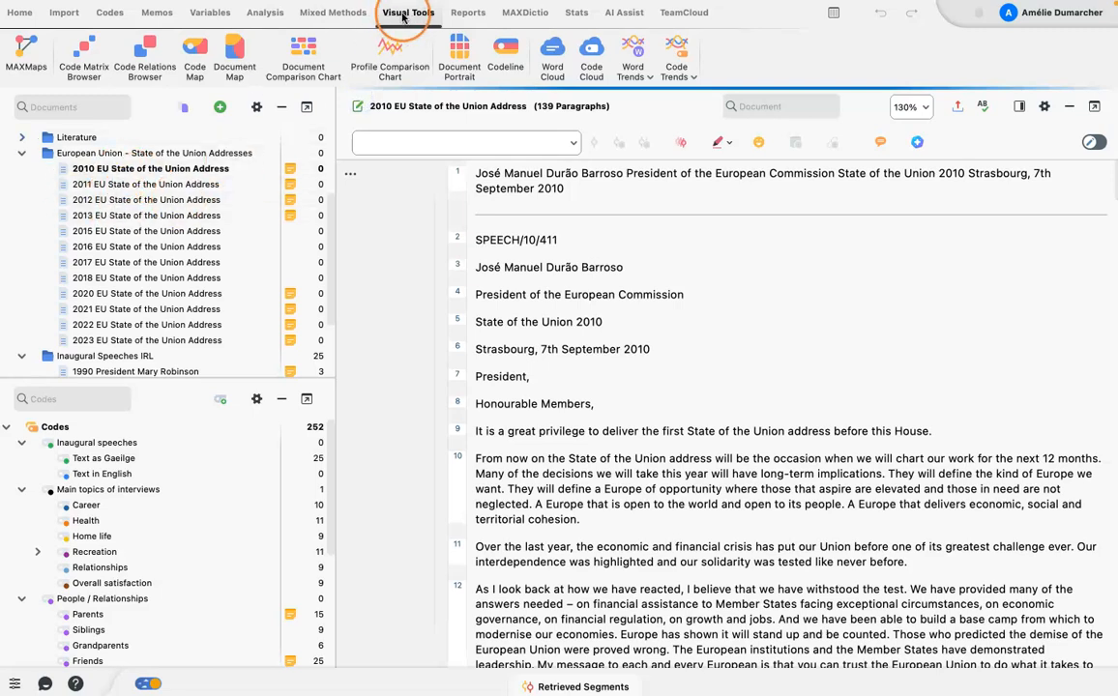
Open a new Word Trends chart for multiple documents.
left_click(649, 78)
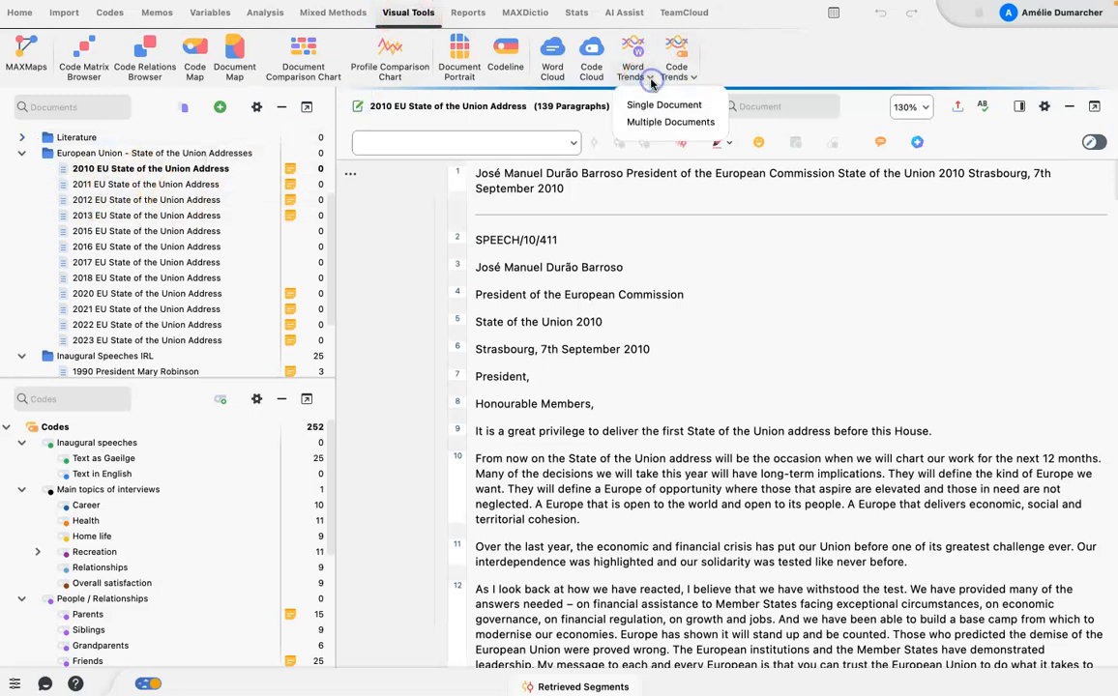
left_click(658, 128)
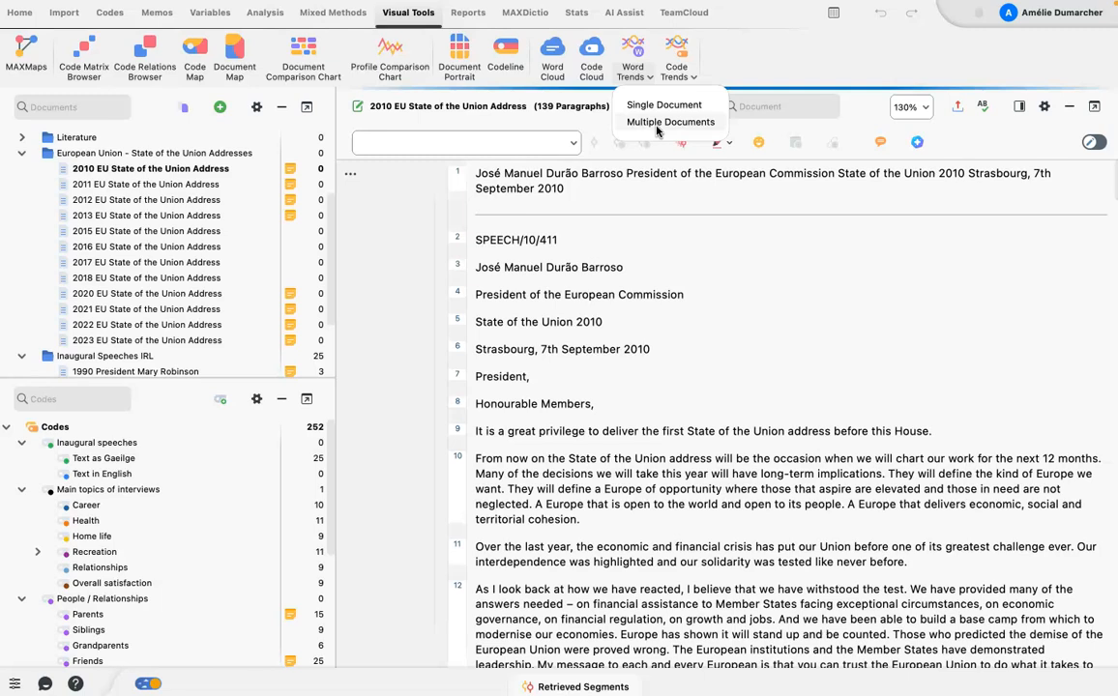
left_click(657, 124)
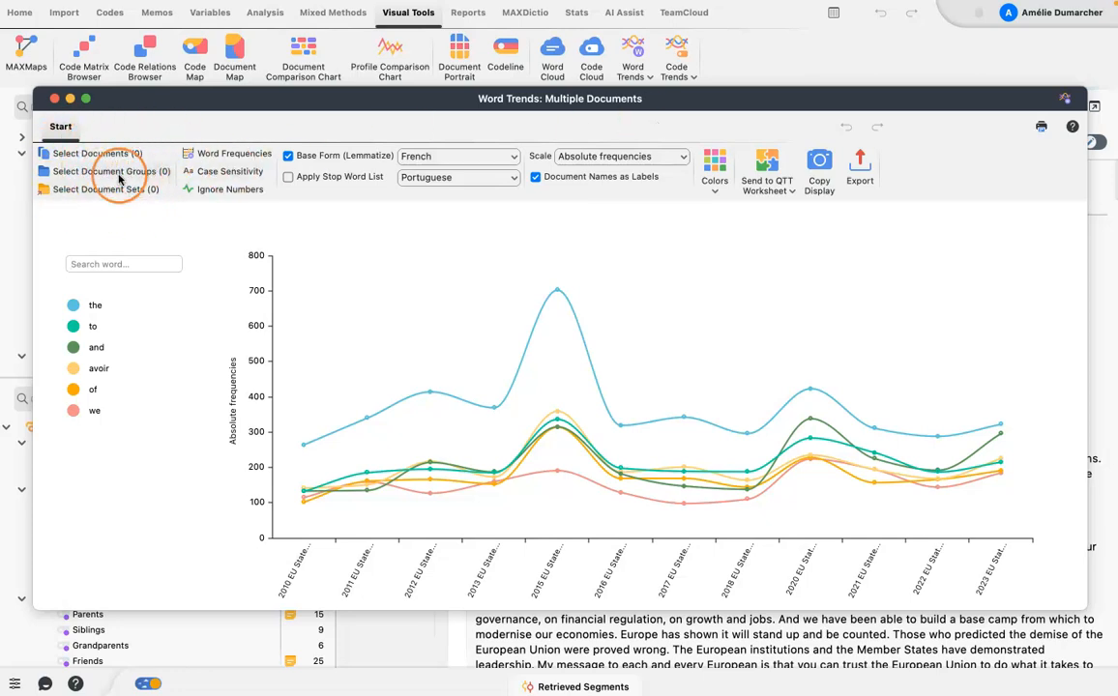
Select all documents of the European Union - State of the Union Addresses group for the chart.
left_click(94, 153)
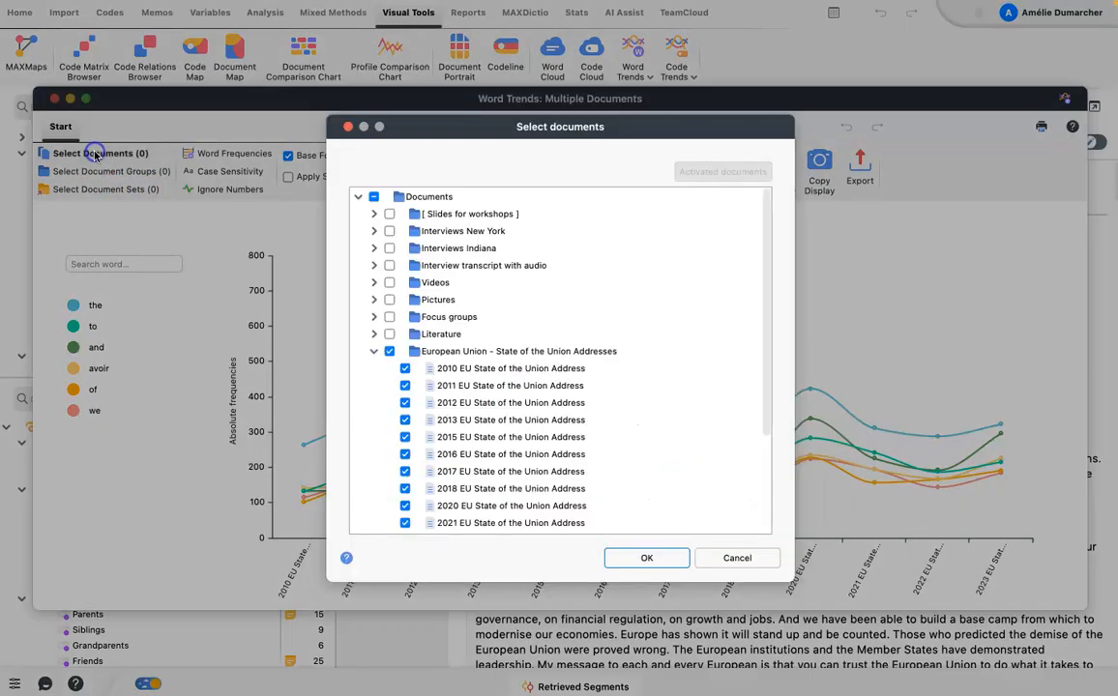
left_click(389, 351)
left_click(389, 351)
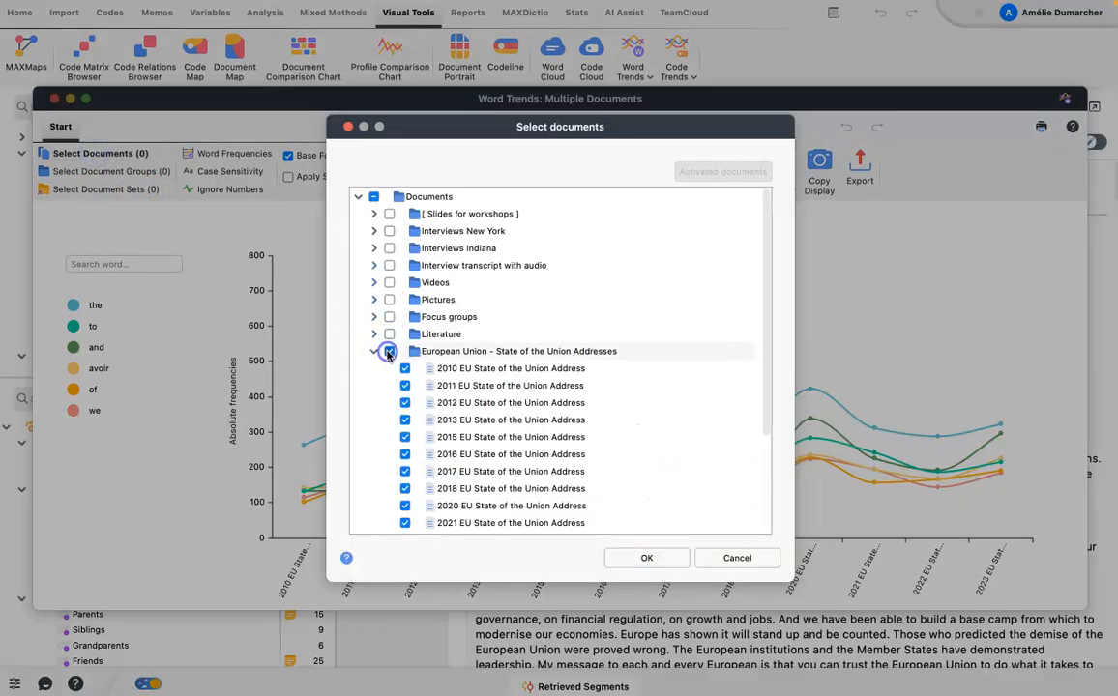
left_click(648, 560)
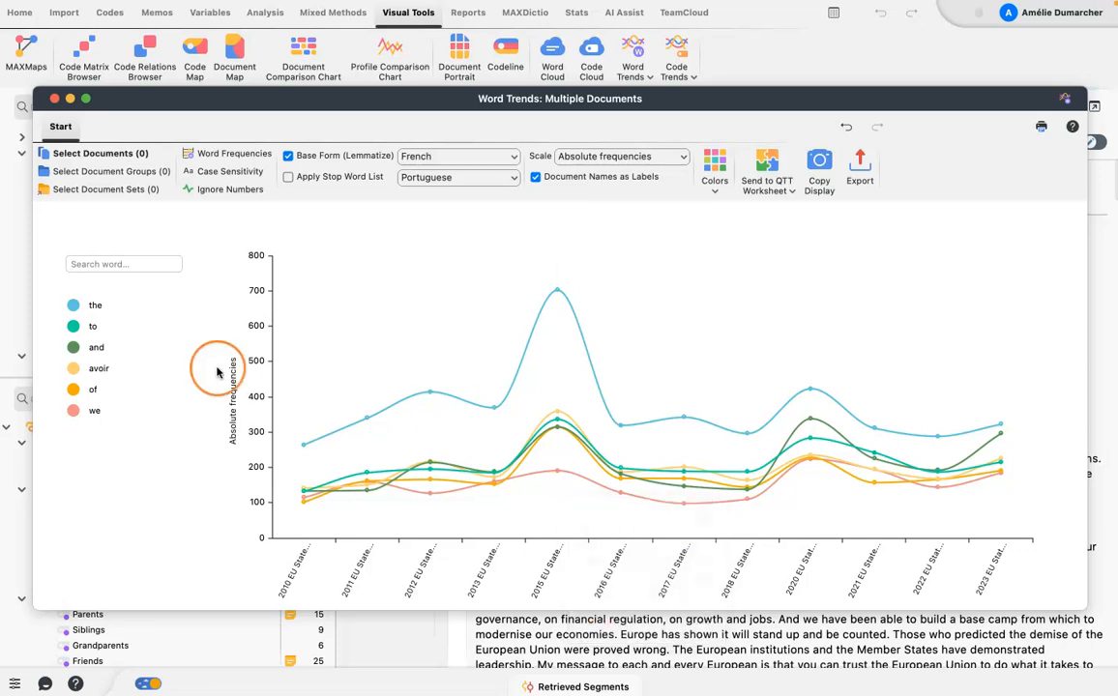
Examine the document labels along the chart's horizontal axis and the statistics of the listed words.
left_click(148, 476)
left_click(348, 557)
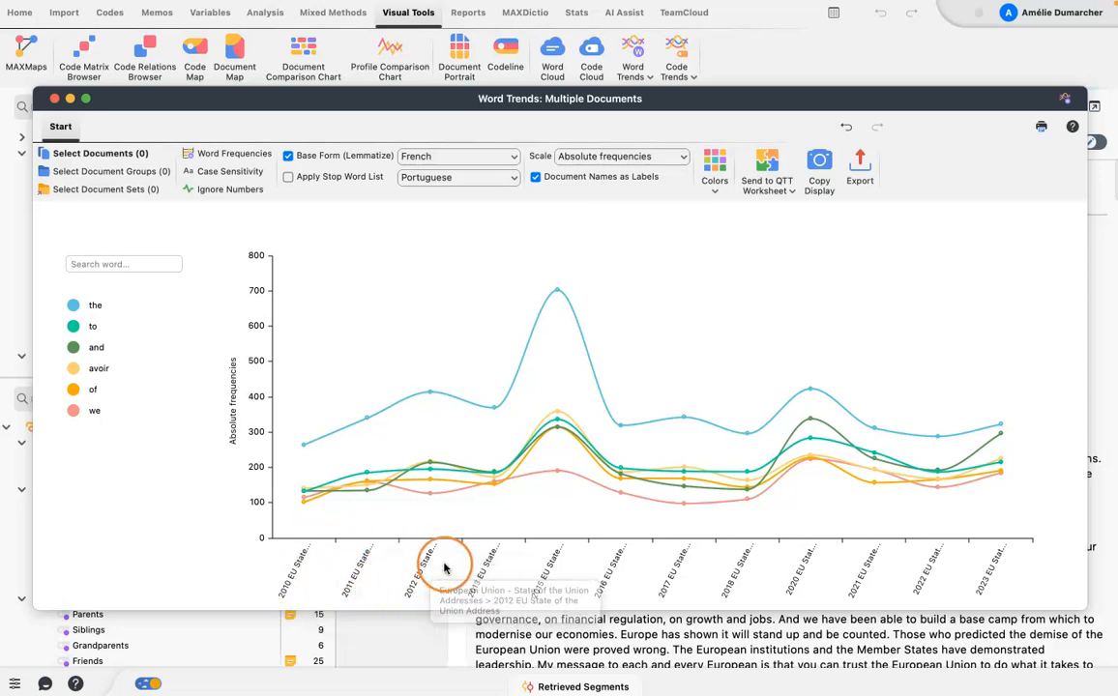
left_click(588, 578)
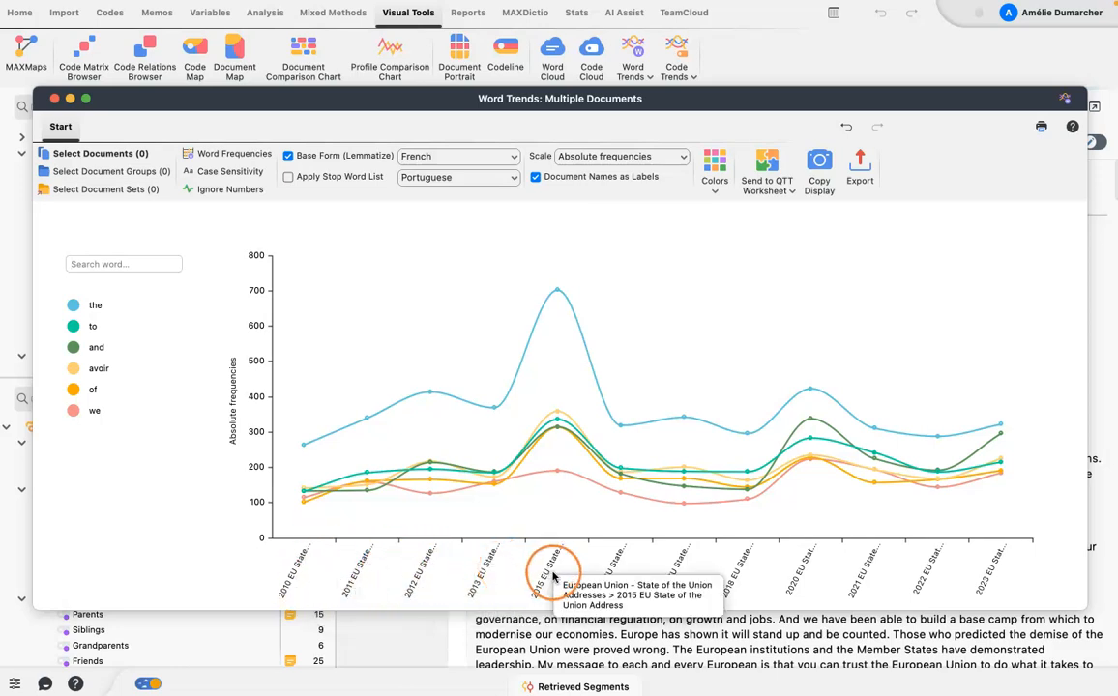
left_click(504, 336)
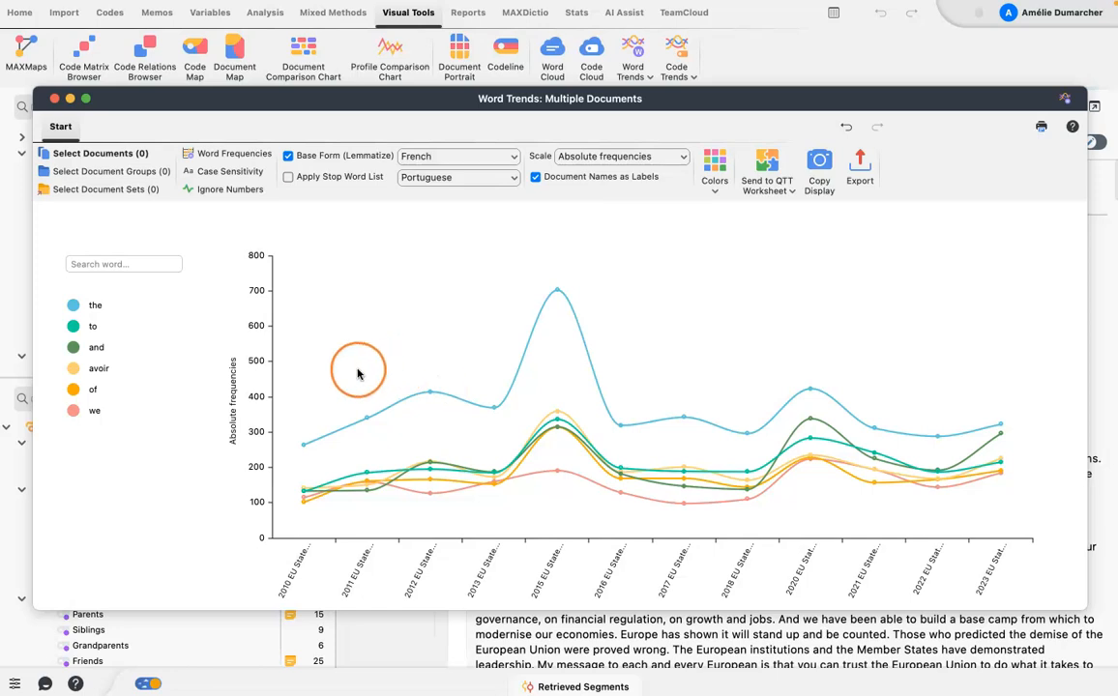
mouse_move(74, 349)
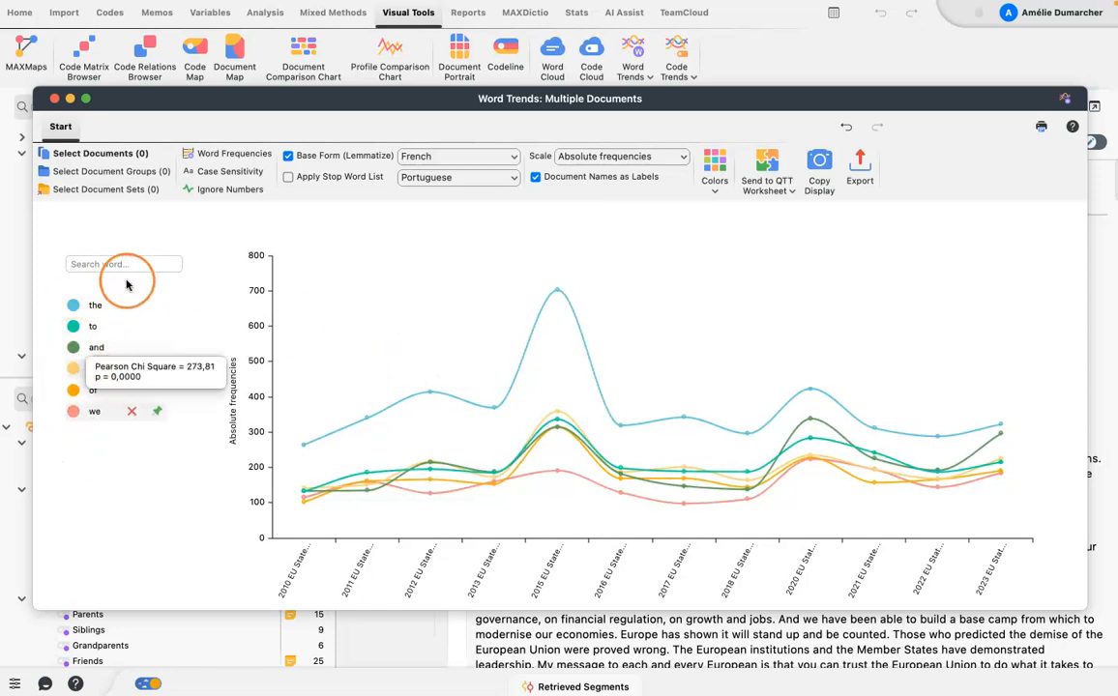
Remove the words the, to, and, avoir, of and we from the chart.
mouse_move(130, 310)
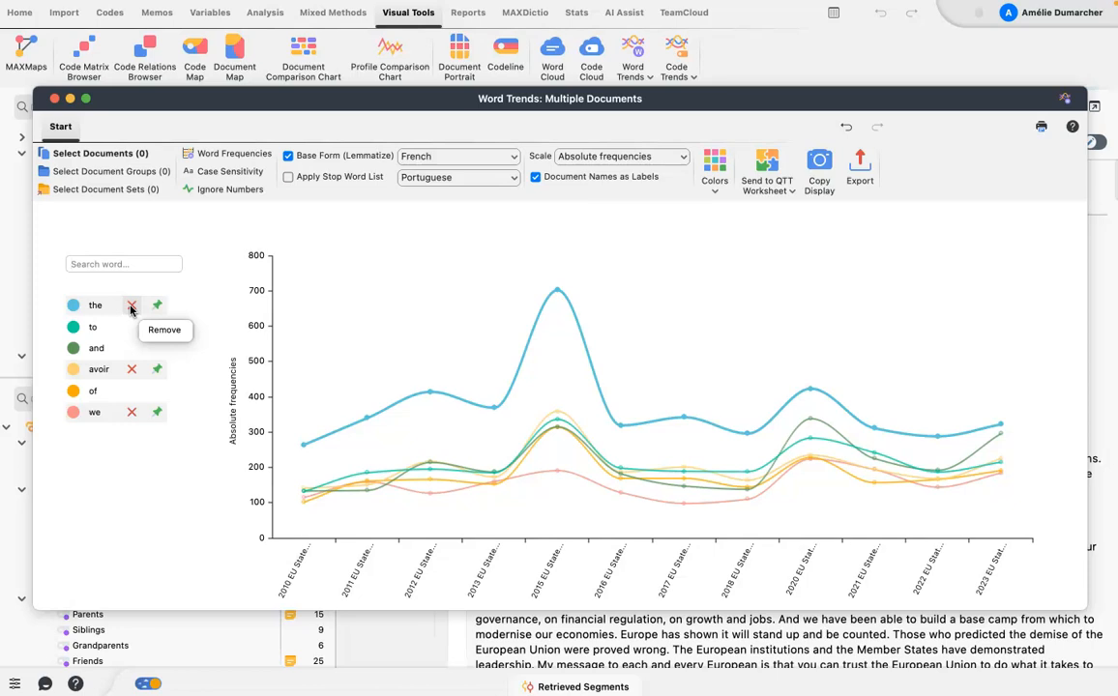
left_click(131, 307)
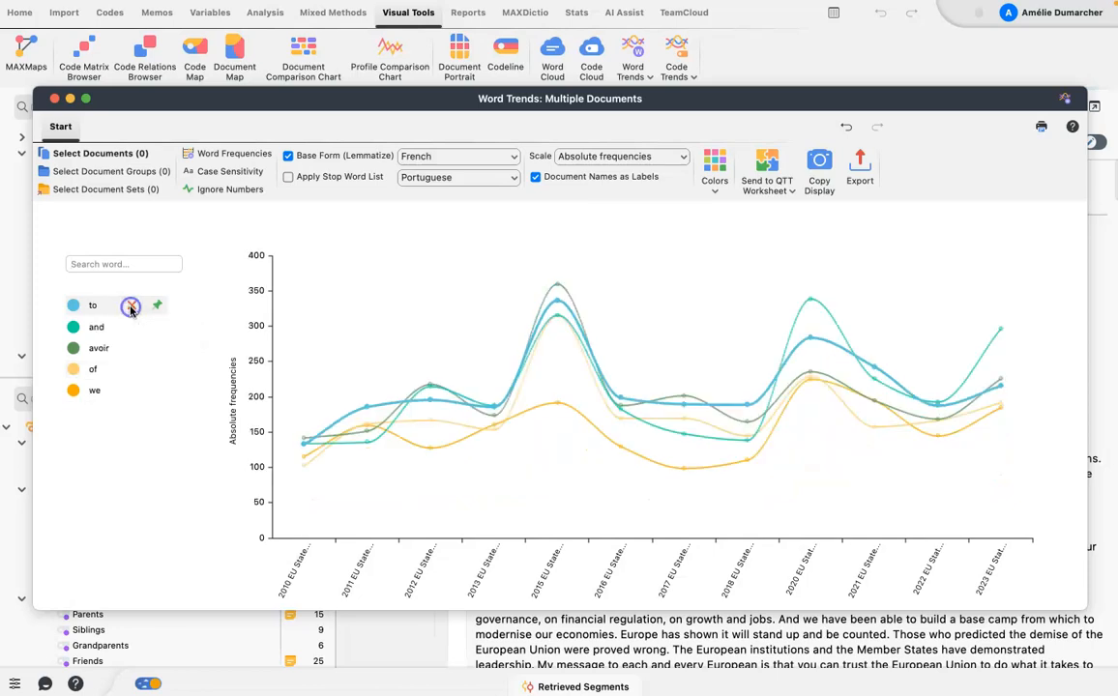
left_click(131, 306)
left_click(131, 306)
left_click(130, 307)
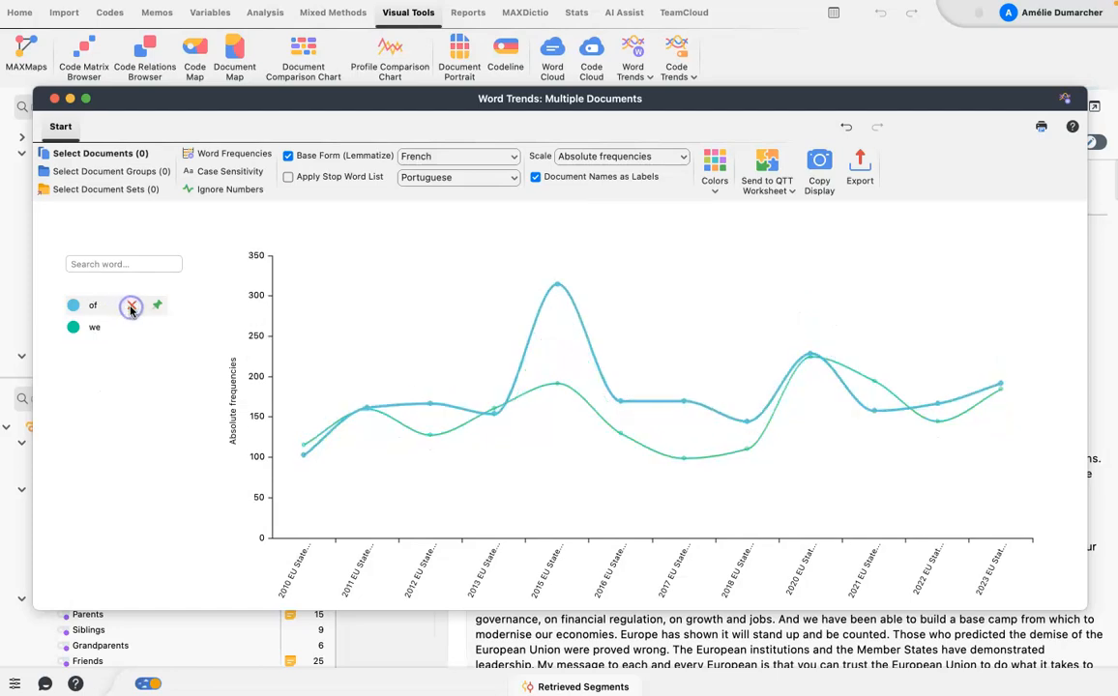
left_click(130, 307)
left_click(131, 307)
Find the word peace and add it to the chart.
left_click(136, 263)
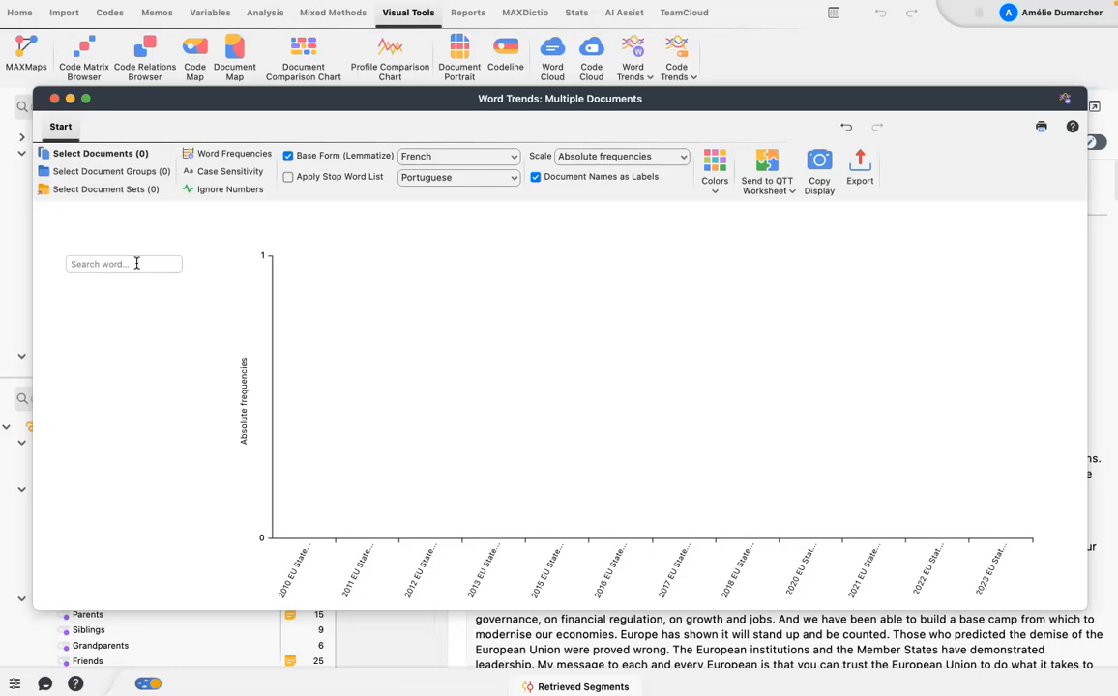
type("peac")
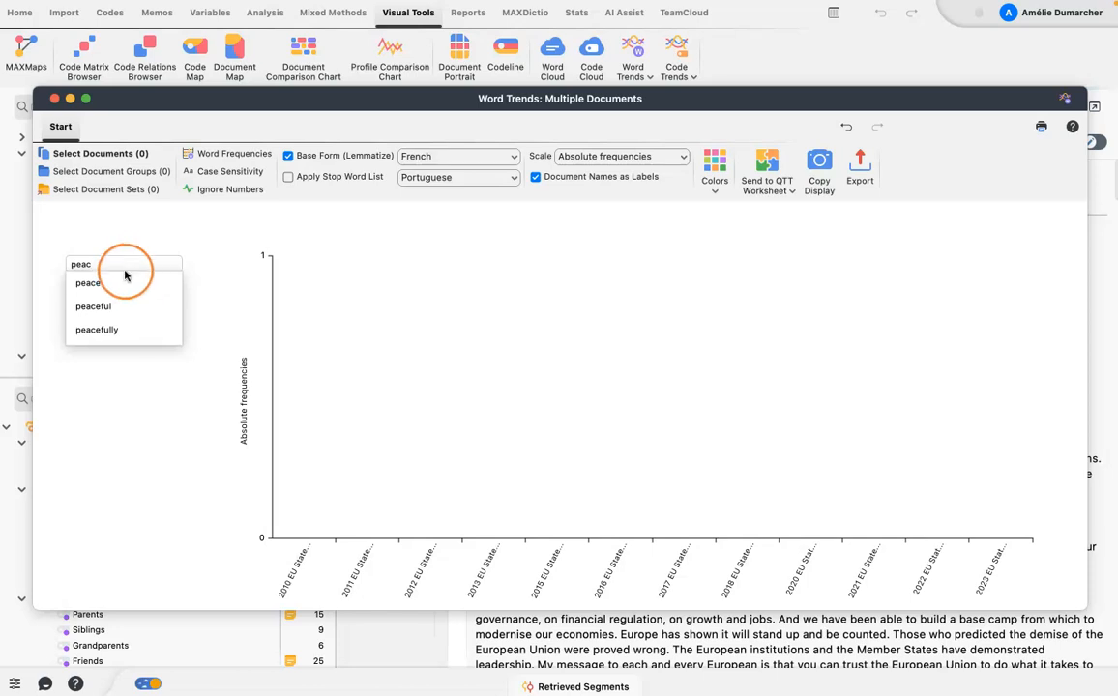
left_click(88, 283)
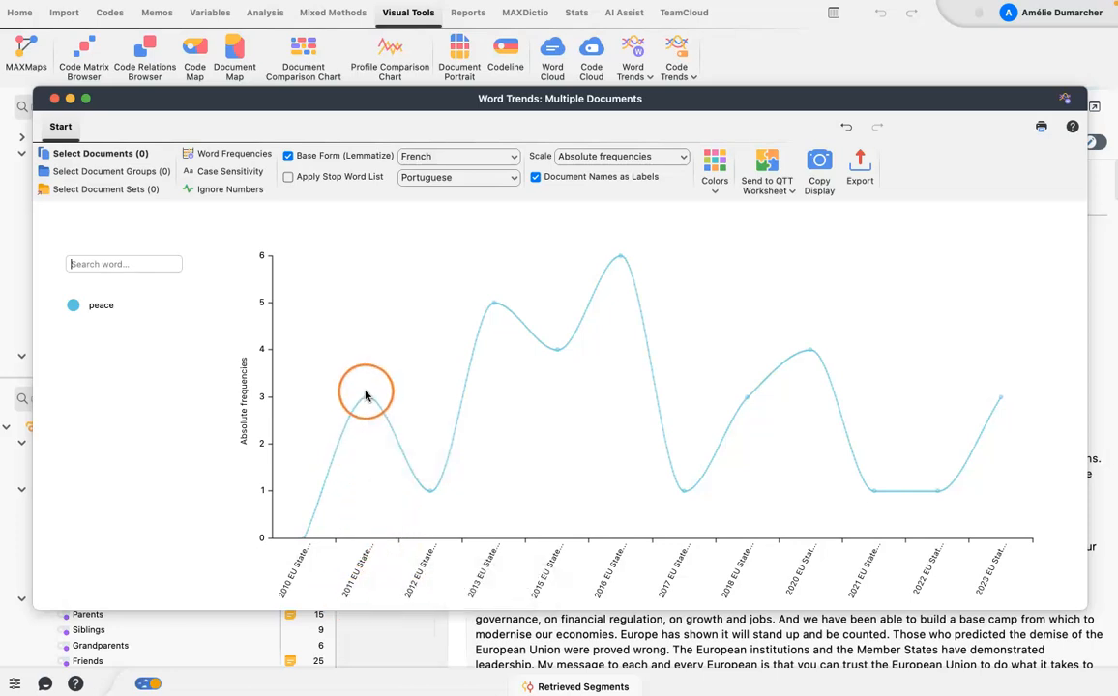
Check how often peace occurs at the data points of the 2011, 2013, 2016 and 2017 speeches.
mouse_move(366, 403)
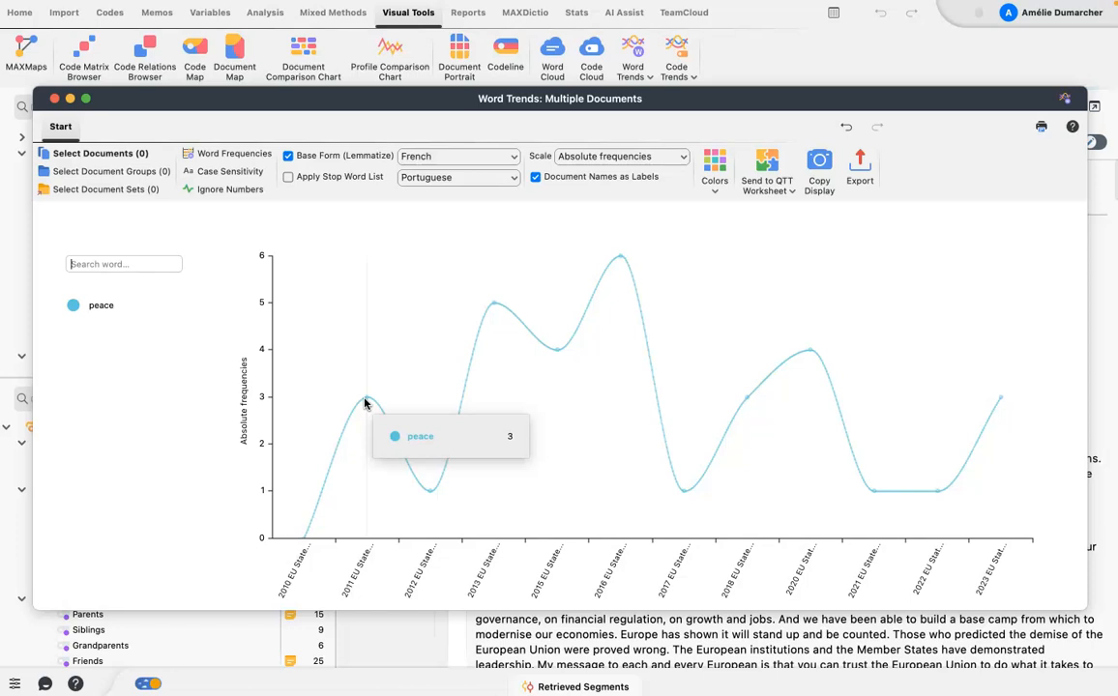
mouse_move(493, 306)
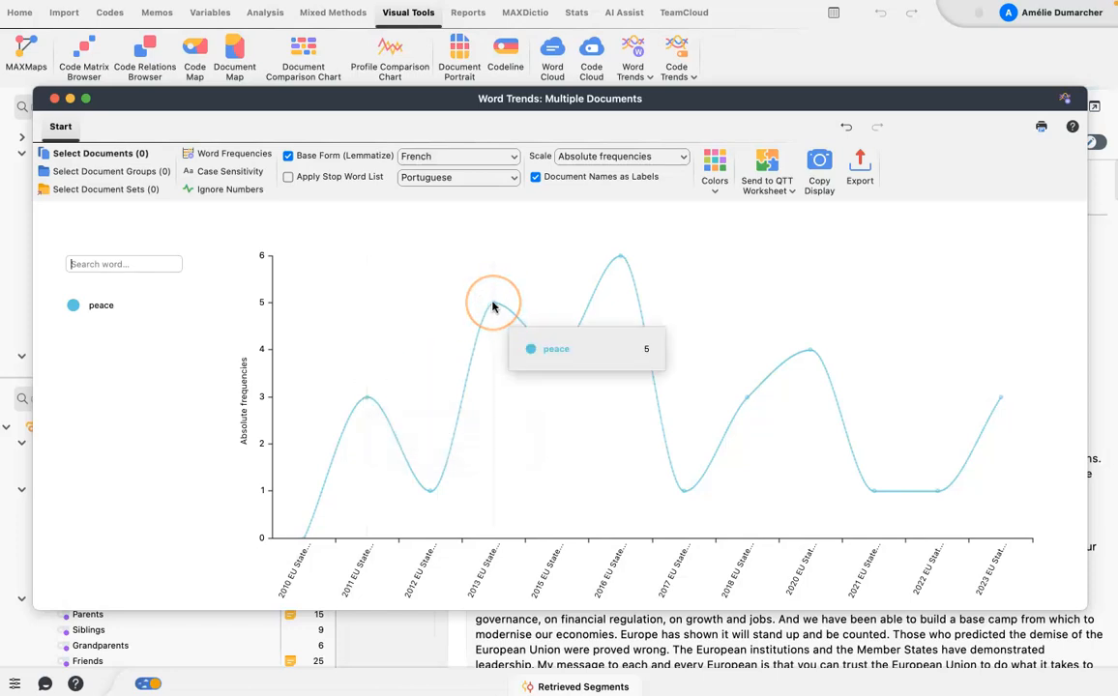
left_click(621, 257)
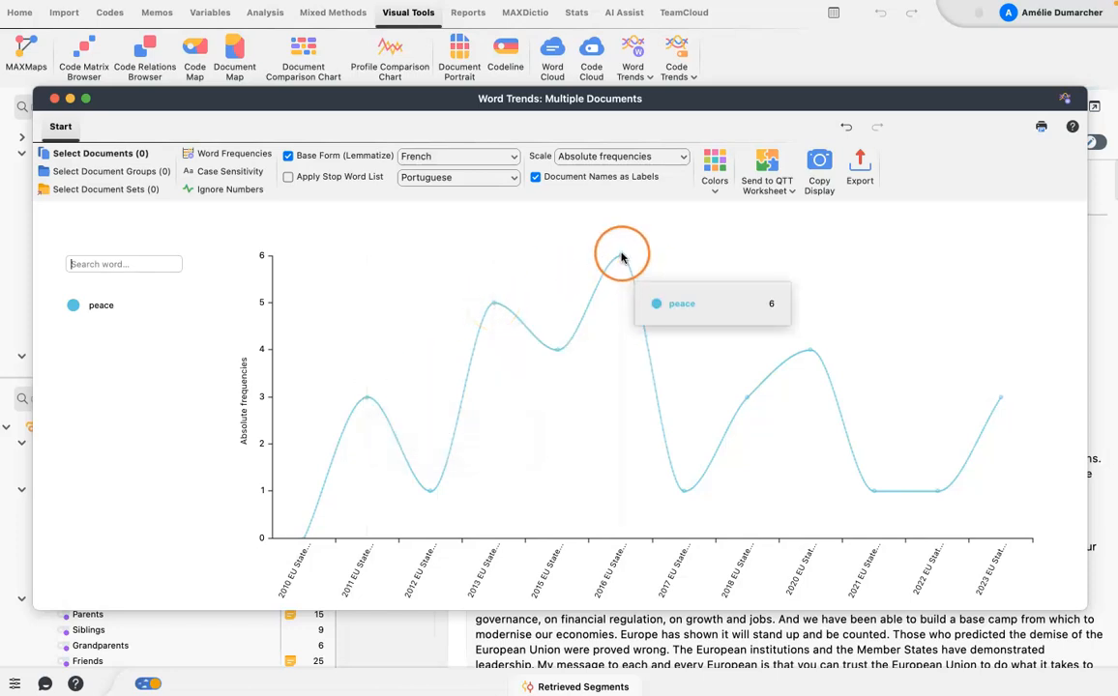
mouse_move(685, 498)
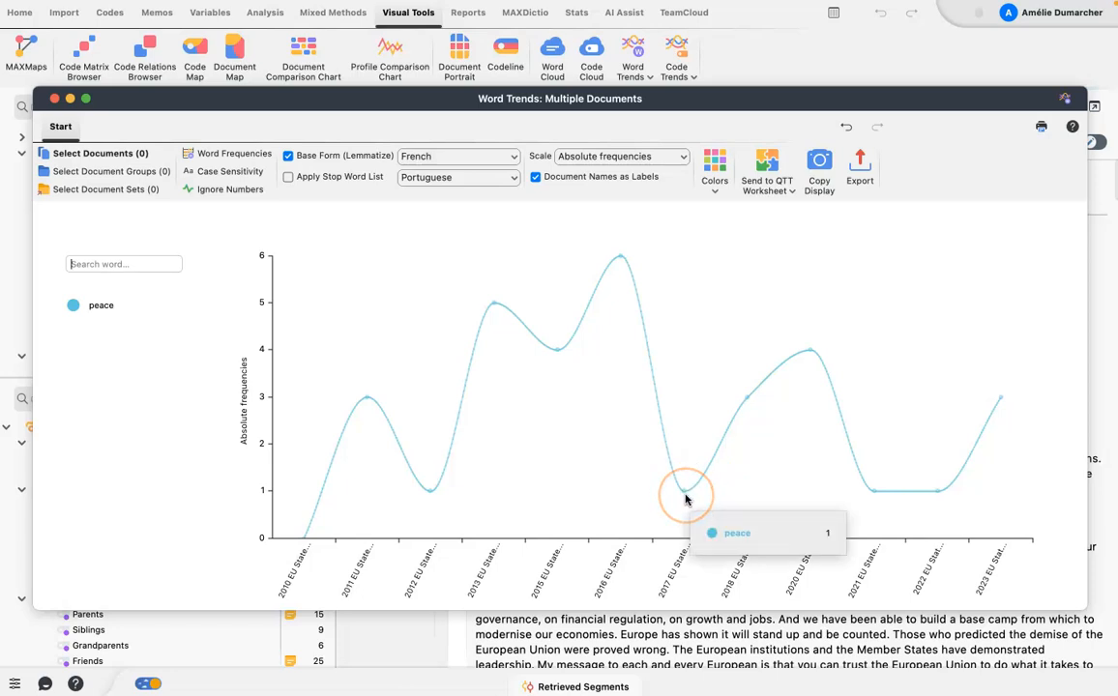
left_click(727, 340)
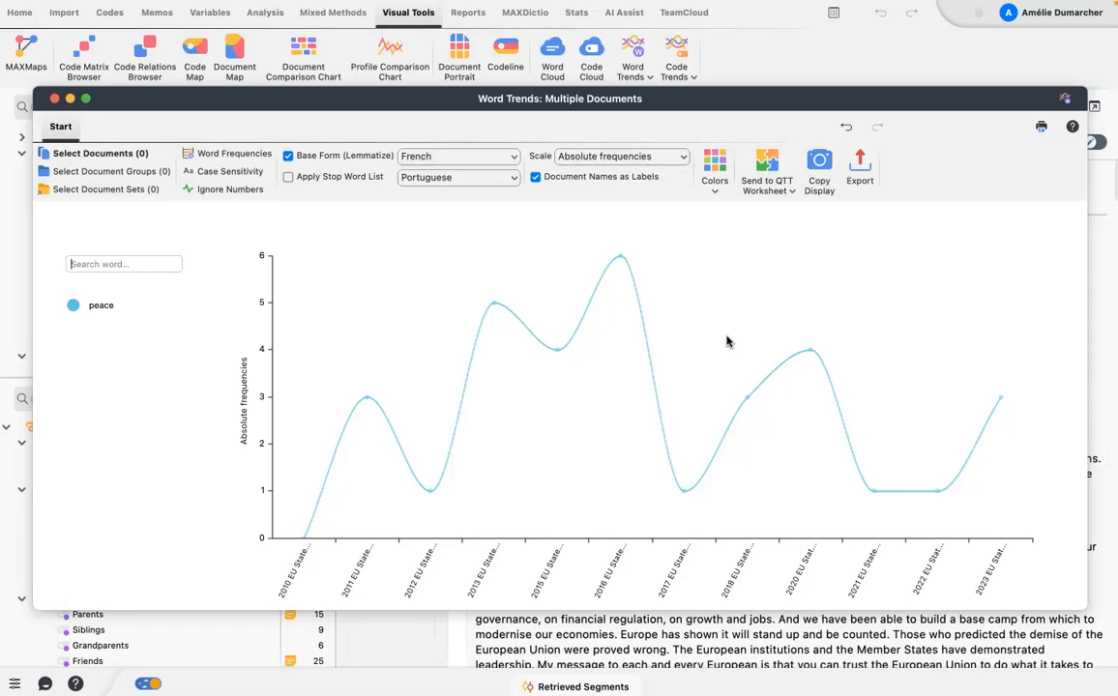
List the occurrences of peace in the 2011 speech, show the first hit in its document, and close the search results.
left_click(366, 398)
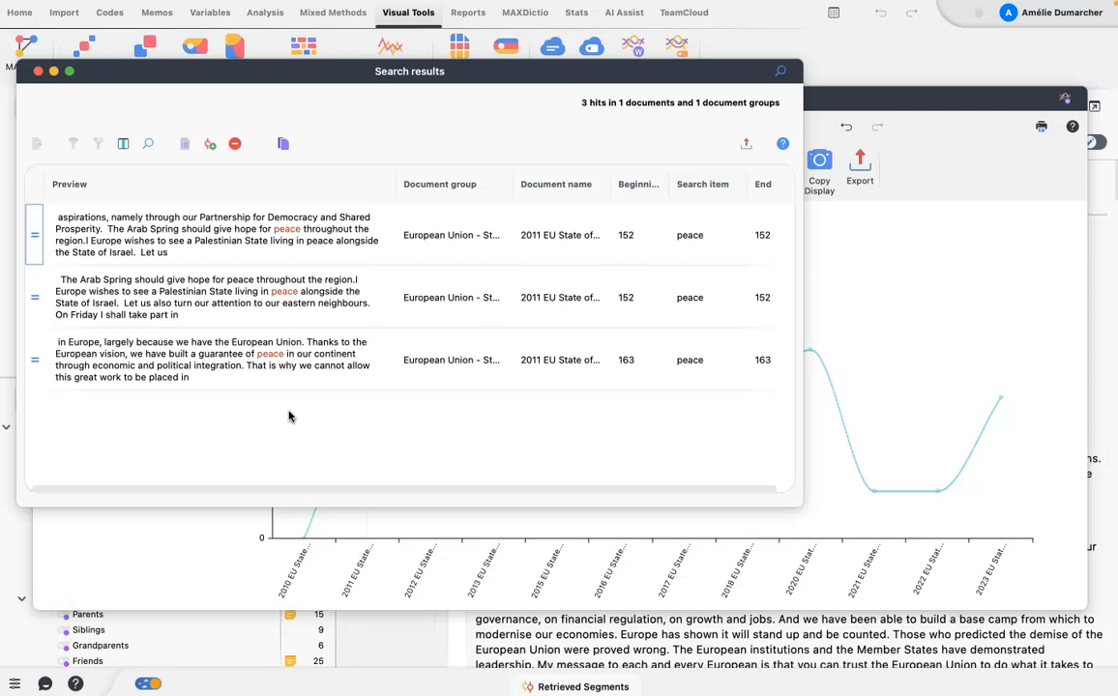
left_click(198, 215)
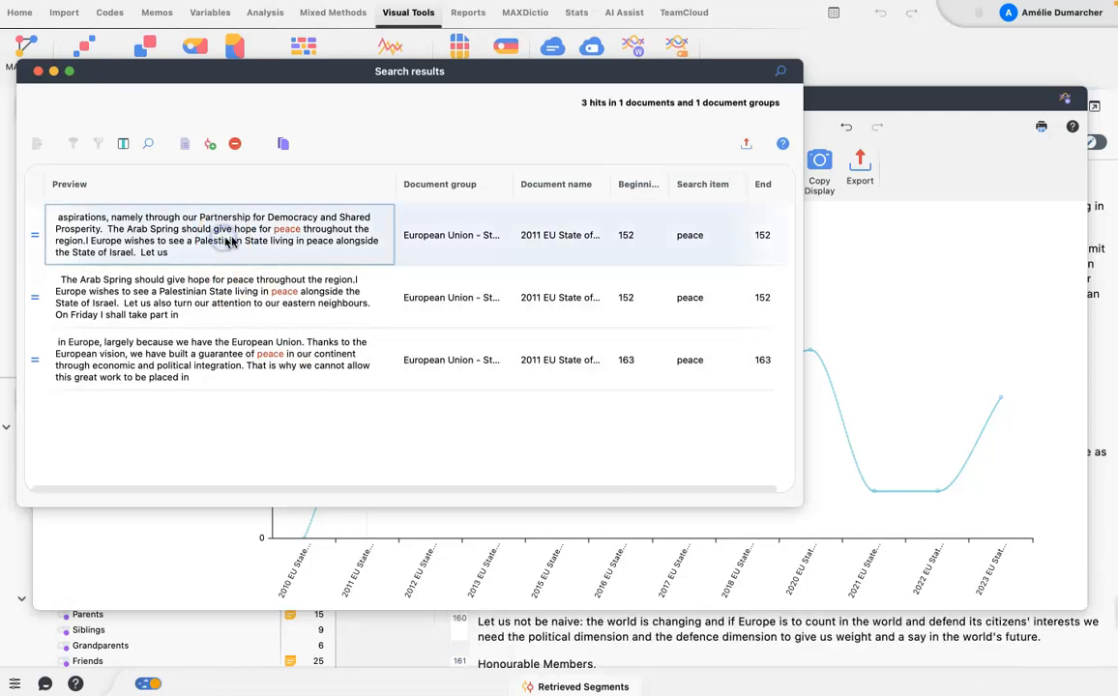
scroll(590, 658, "up", 2)
scroll(589, 656, "down", 1)
scroll(591, 658, "down", 2)
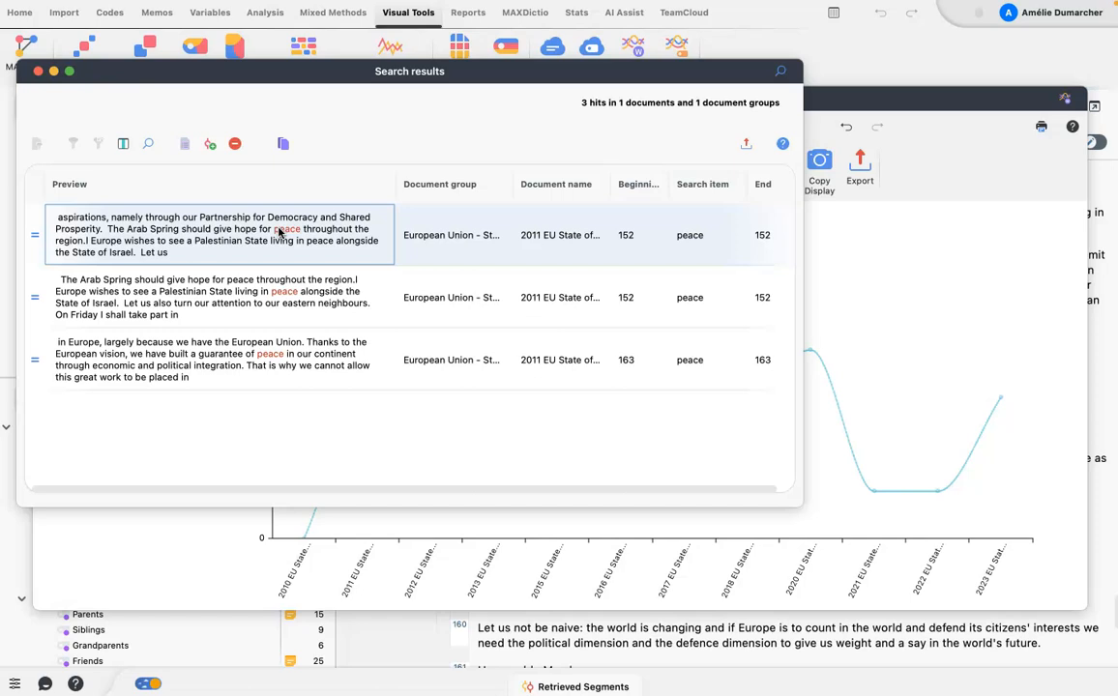
left_click(39, 73)
Add the word war to the chart and hide the curve for peace.
mouse_move(490, 300)
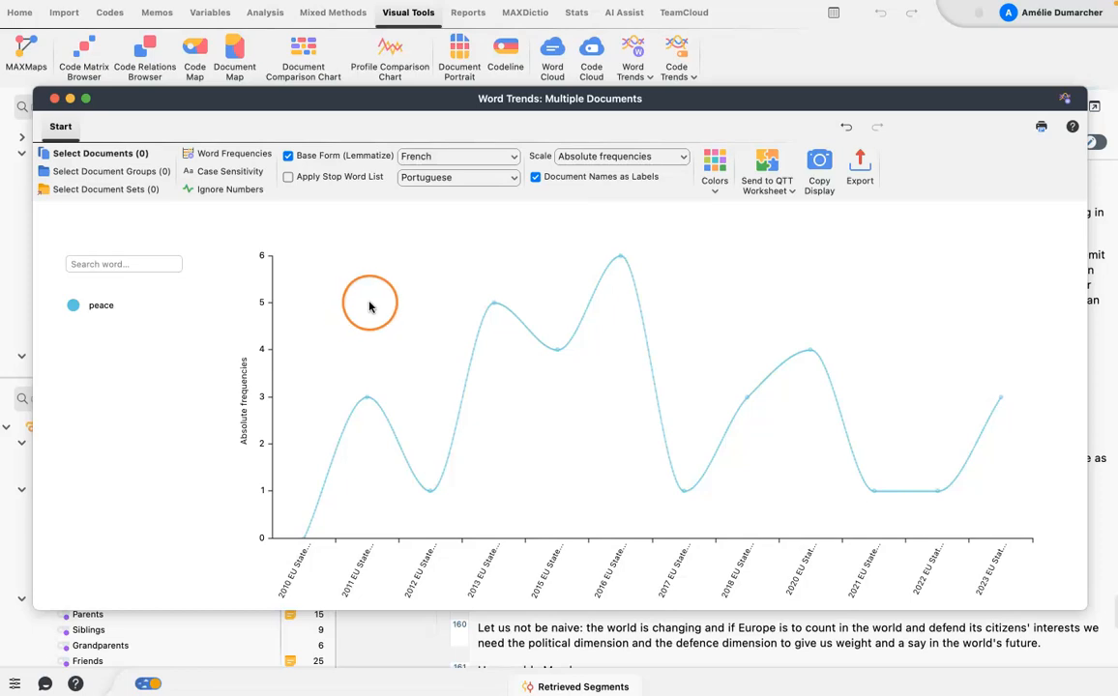
left_click(103, 264)
type("war")
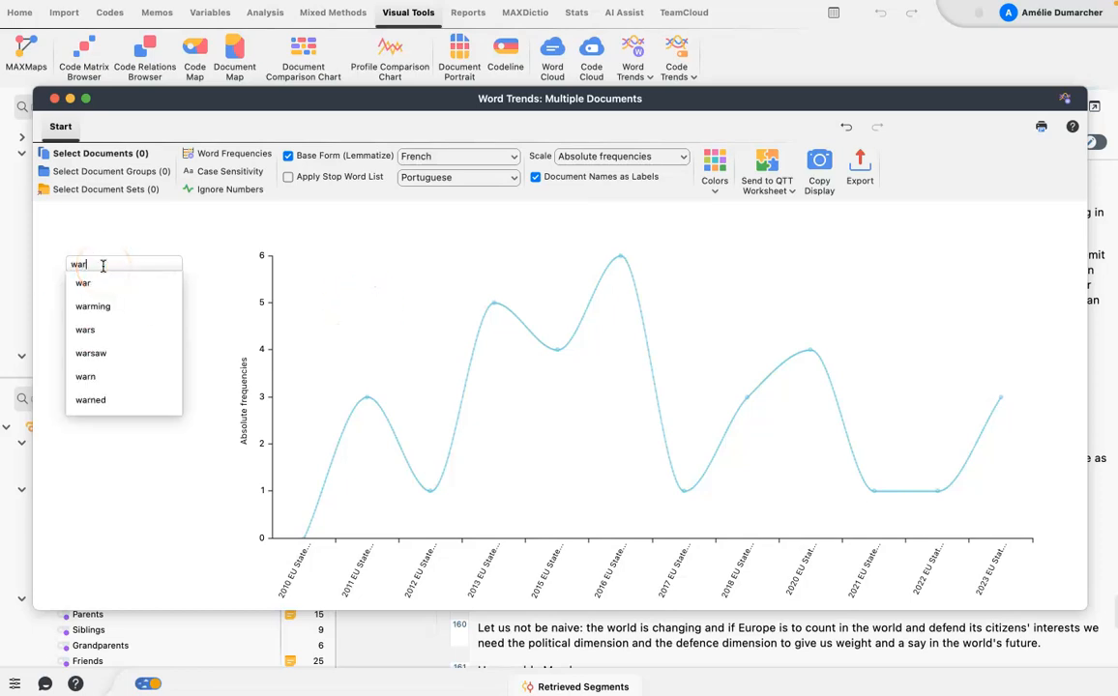
left_click(81, 284)
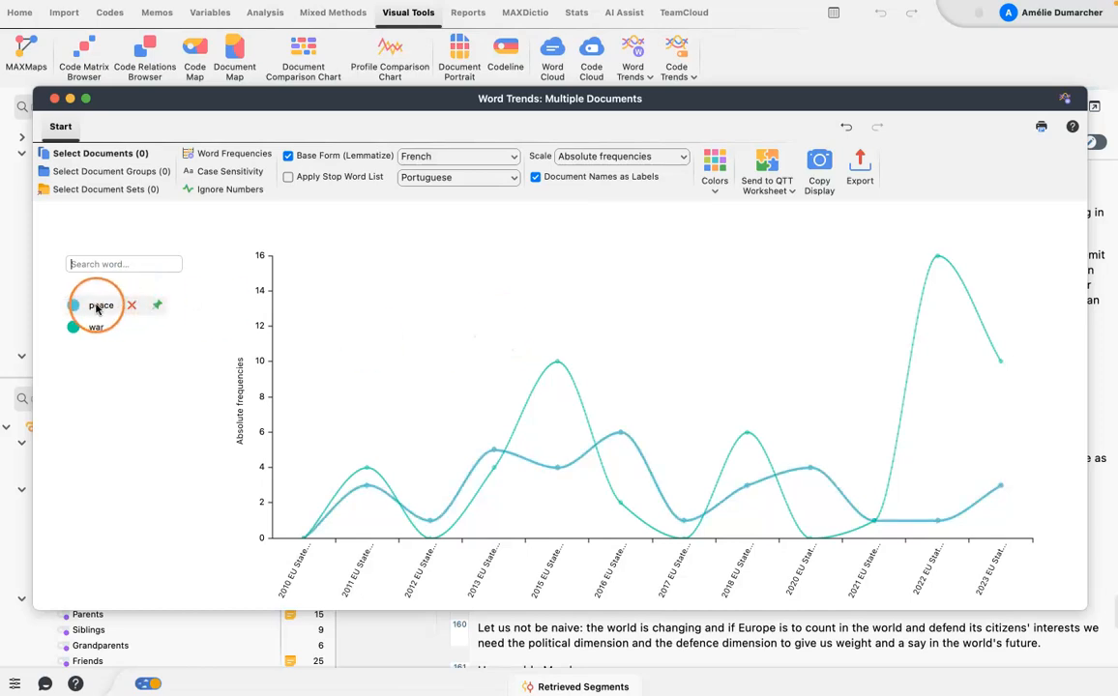
left_click(100, 307)
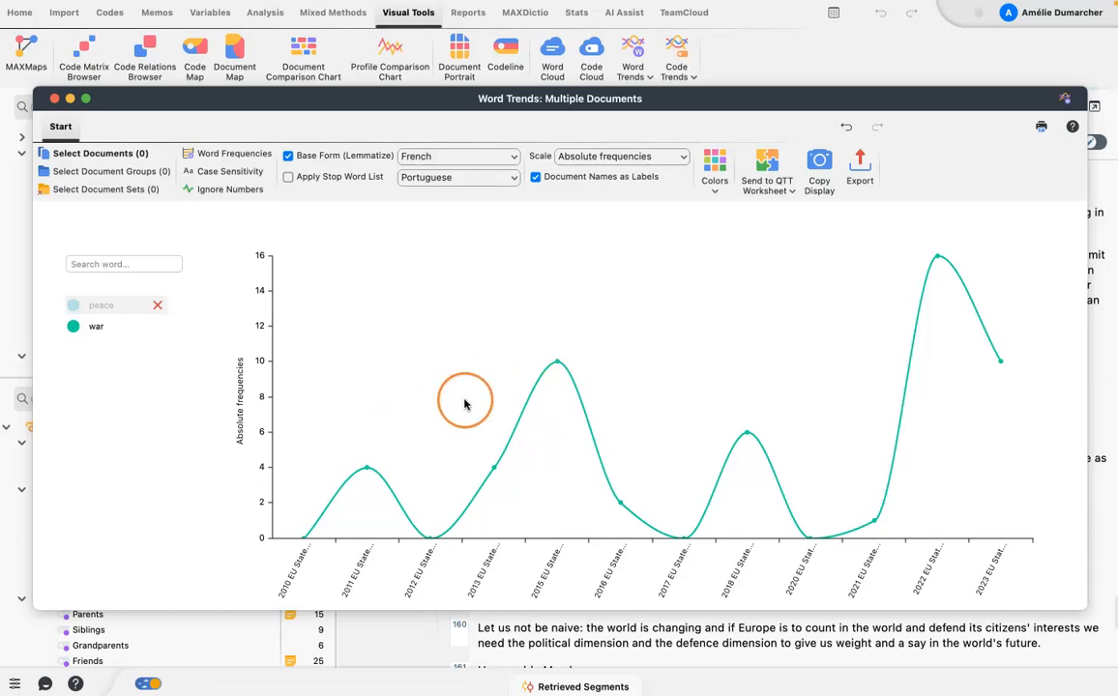
List the occurrences of war in the 2015 speech and read through the text passages.
left_click(557, 362)
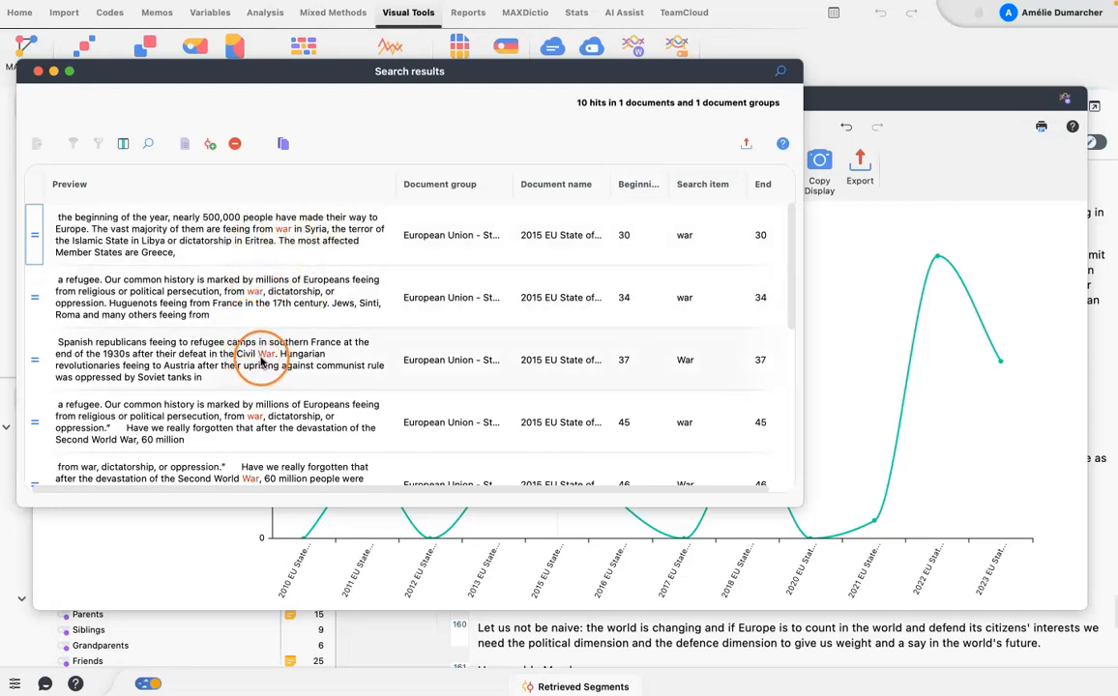
scroll(233, 454, "down", 2)
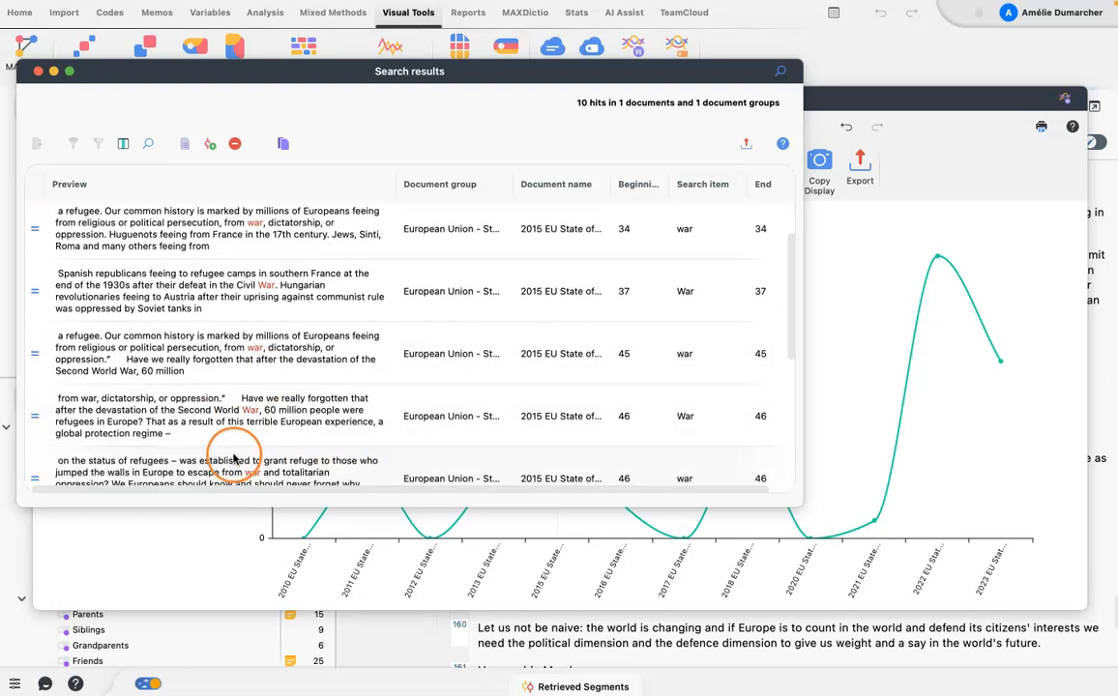
scroll(233, 459, "down", 1)
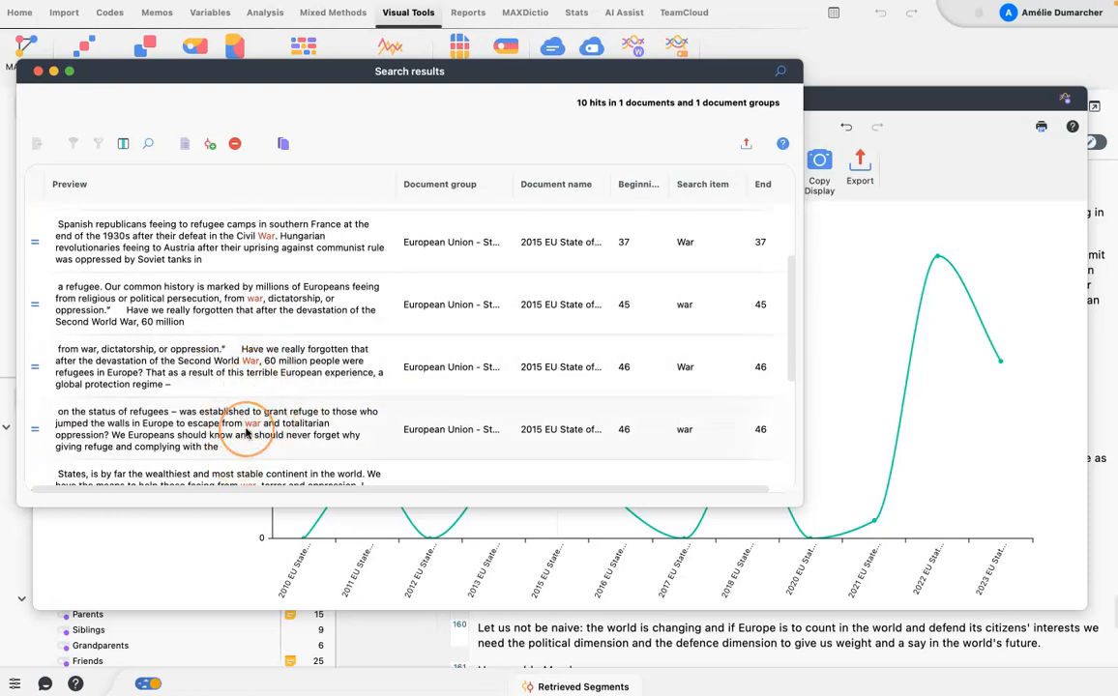
Finish reading the 2015 hits for war, review the occurrences of war in the 2011 speech, and close the search results.
scroll(246, 433, "down", 3)
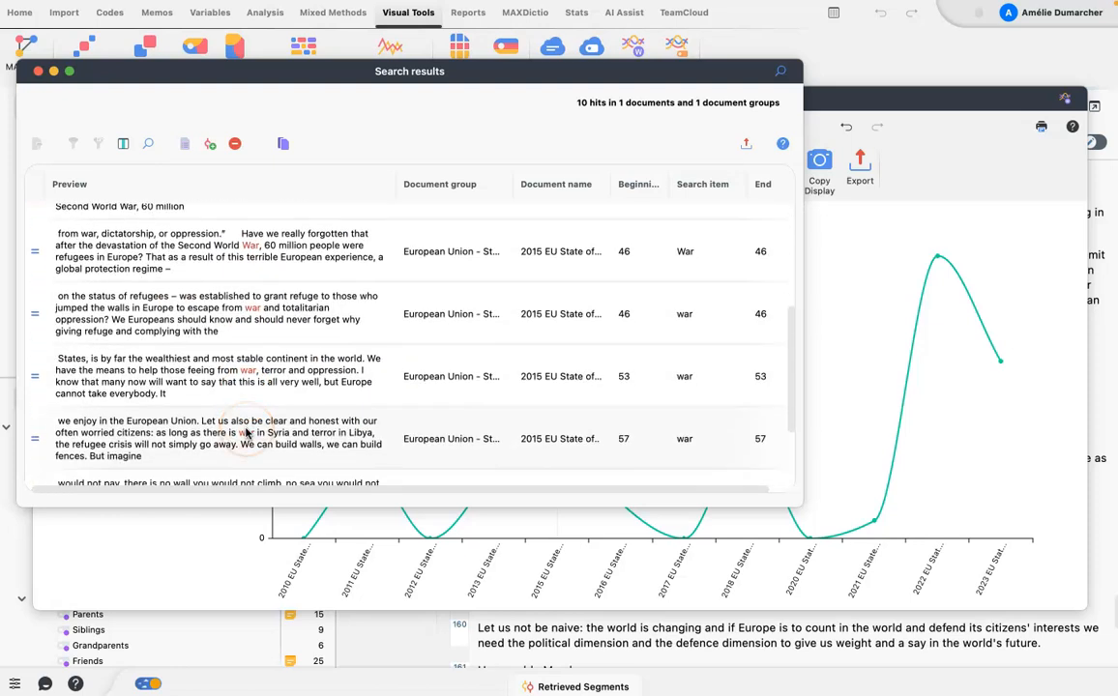
left_click(37, 71)
left_click(368, 467)
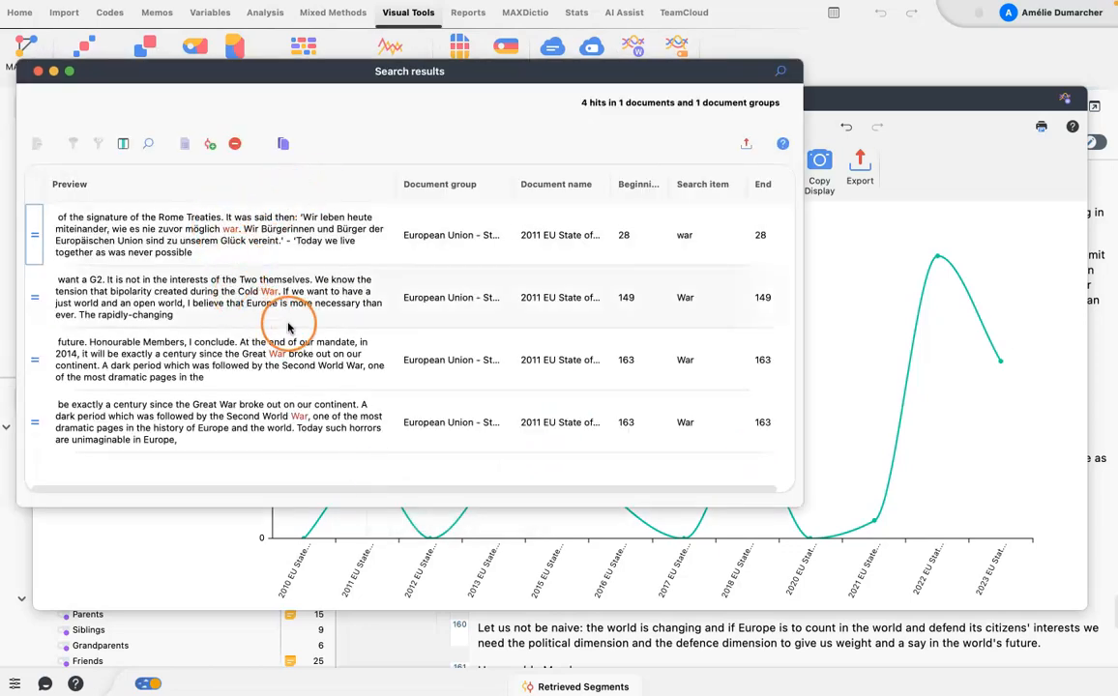
left_click(38, 72)
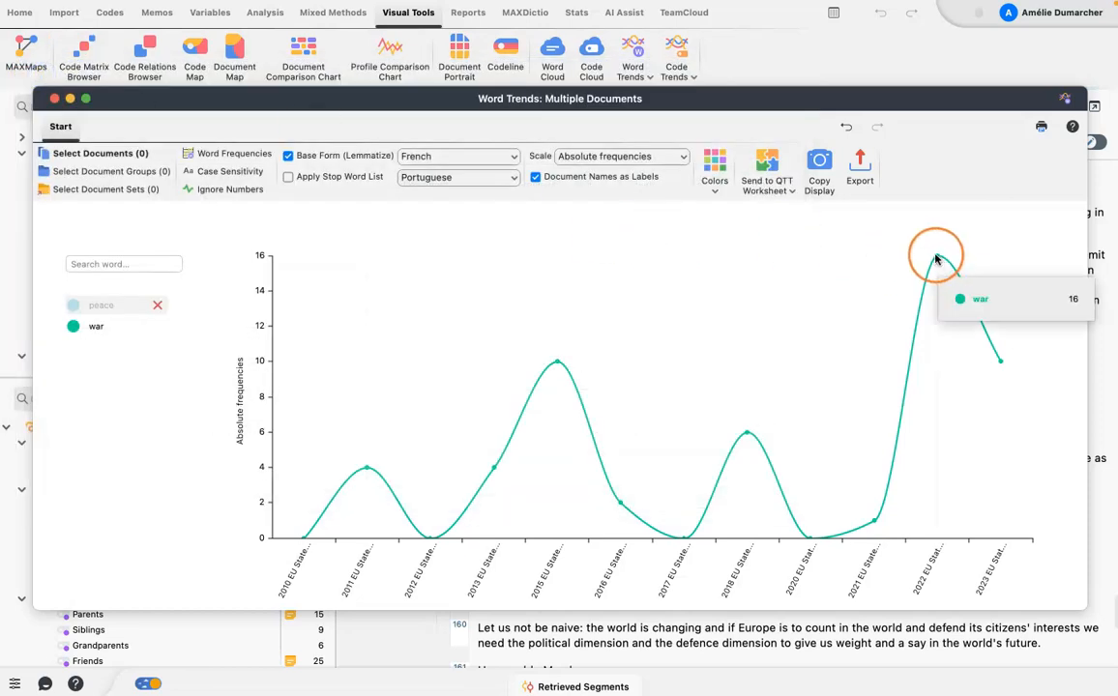
List the occurrences of war in the 2022 speech, read through the text passages, and close the search results.
left_click(936, 259)
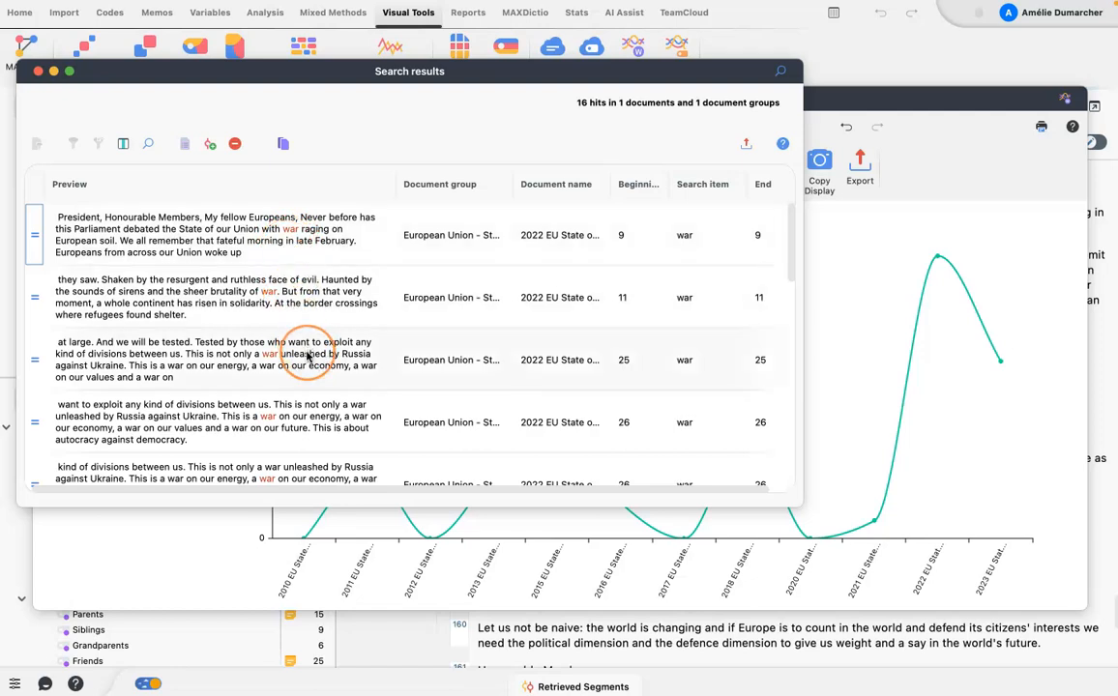
scroll(308, 356, "down", 5)
scroll(307, 355, "down", 8)
scroll(315, 354, "down", 6)
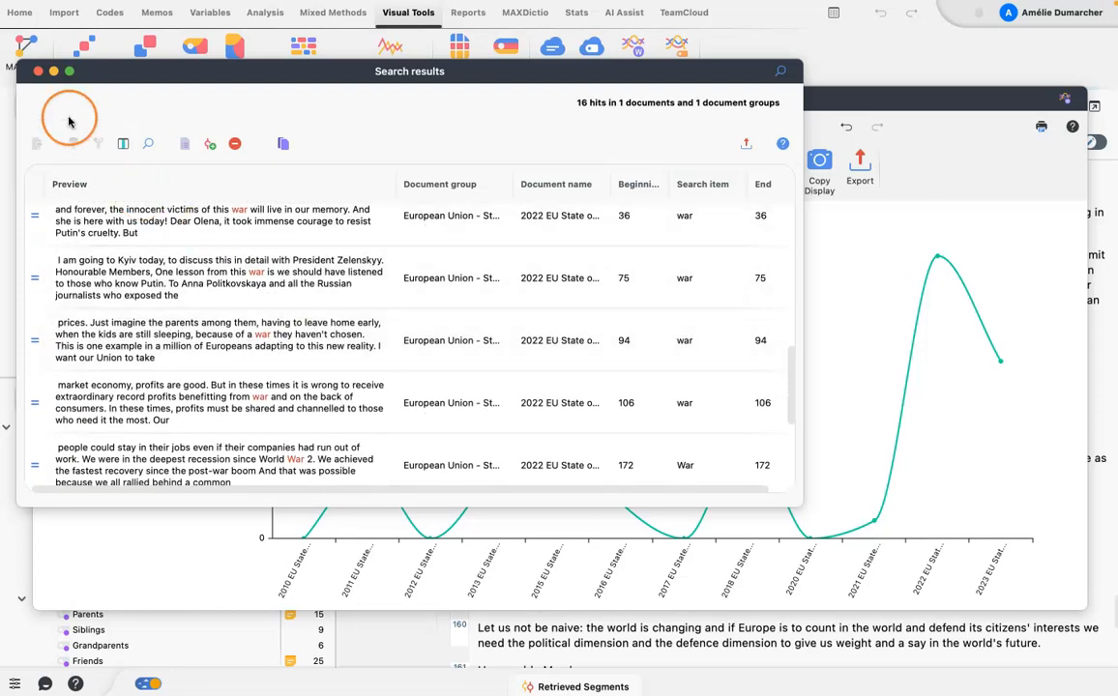
left_click(38, 71)
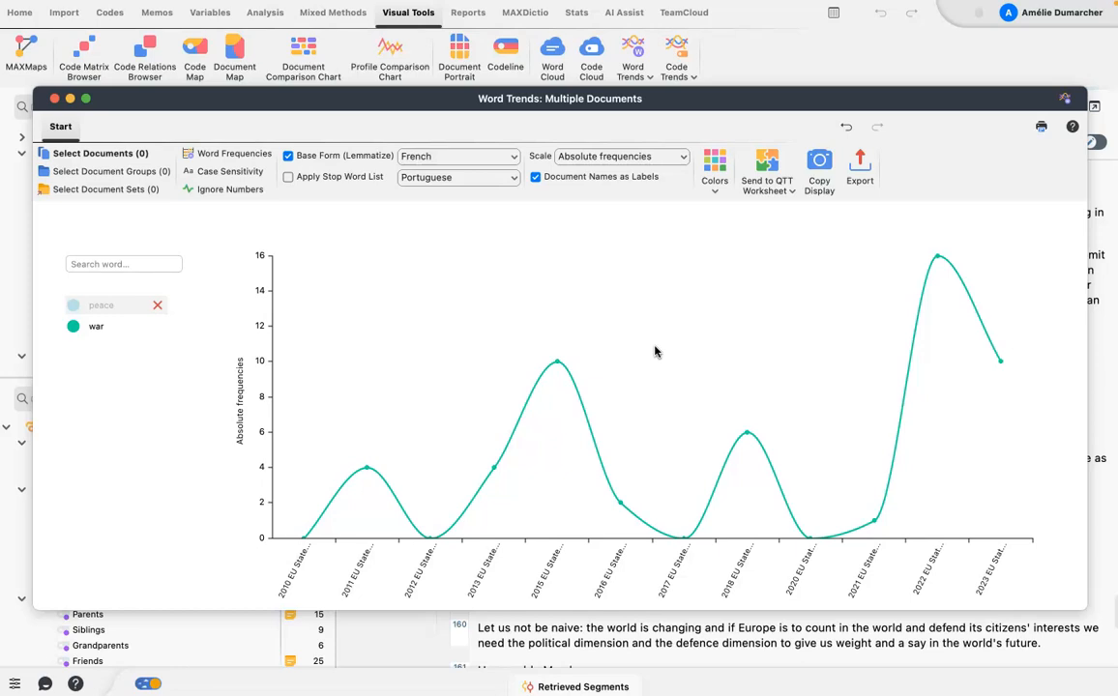
Look up the word forms beginning with ukra in the chart's word search without adding any of them.
type("ukr")
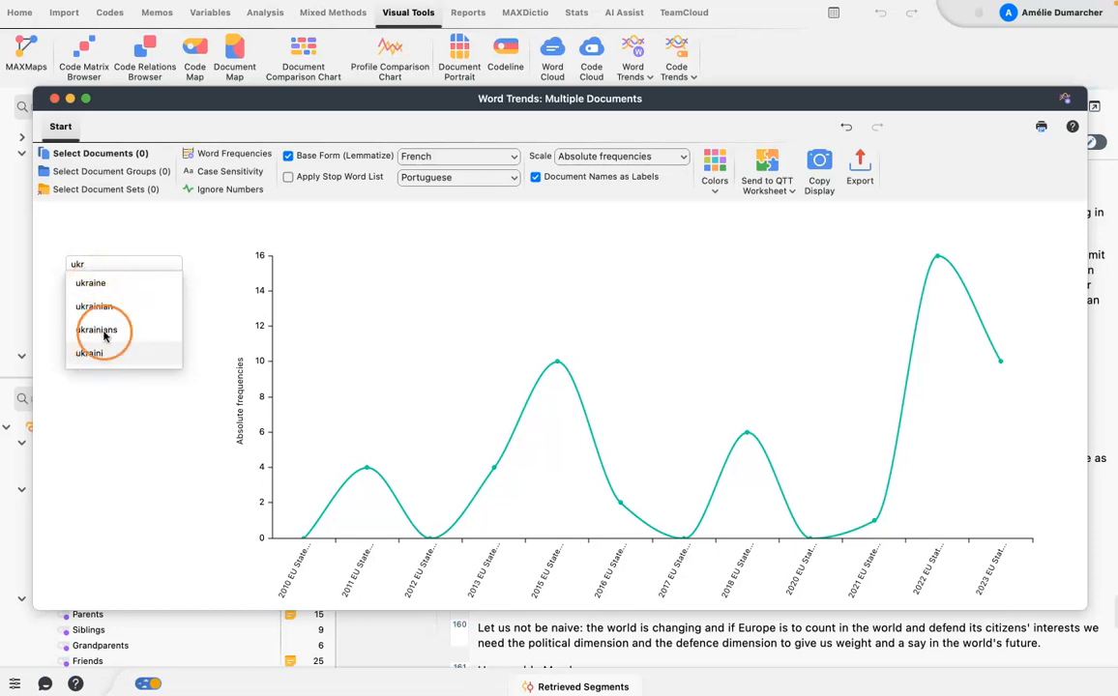
left_click(105, 264)
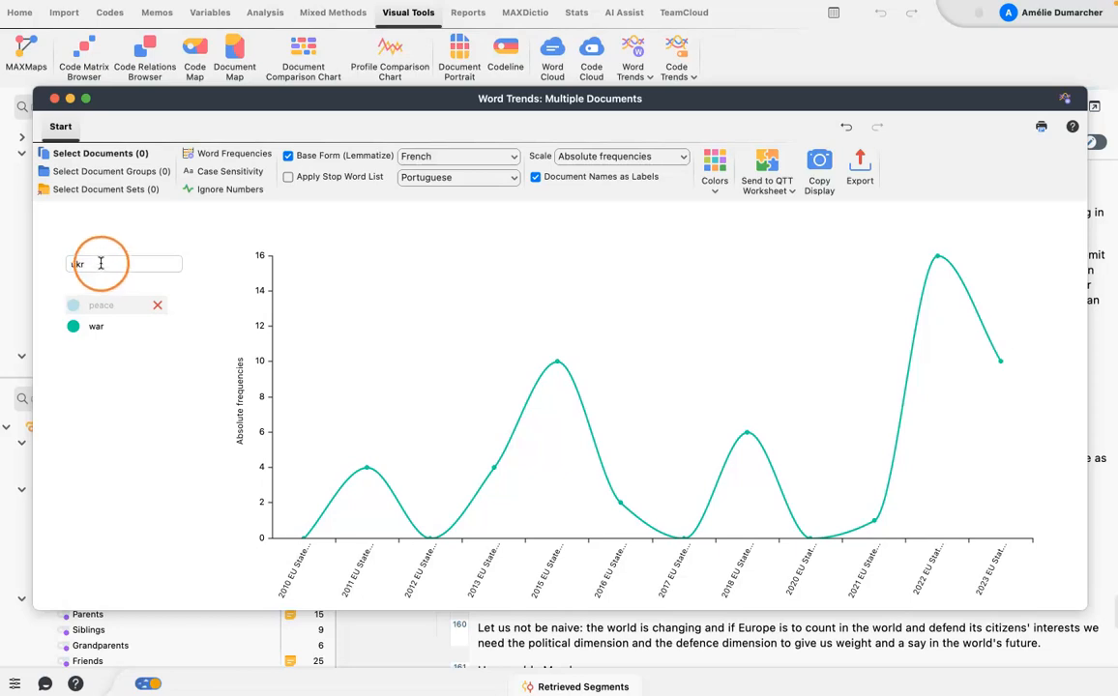
type("a")
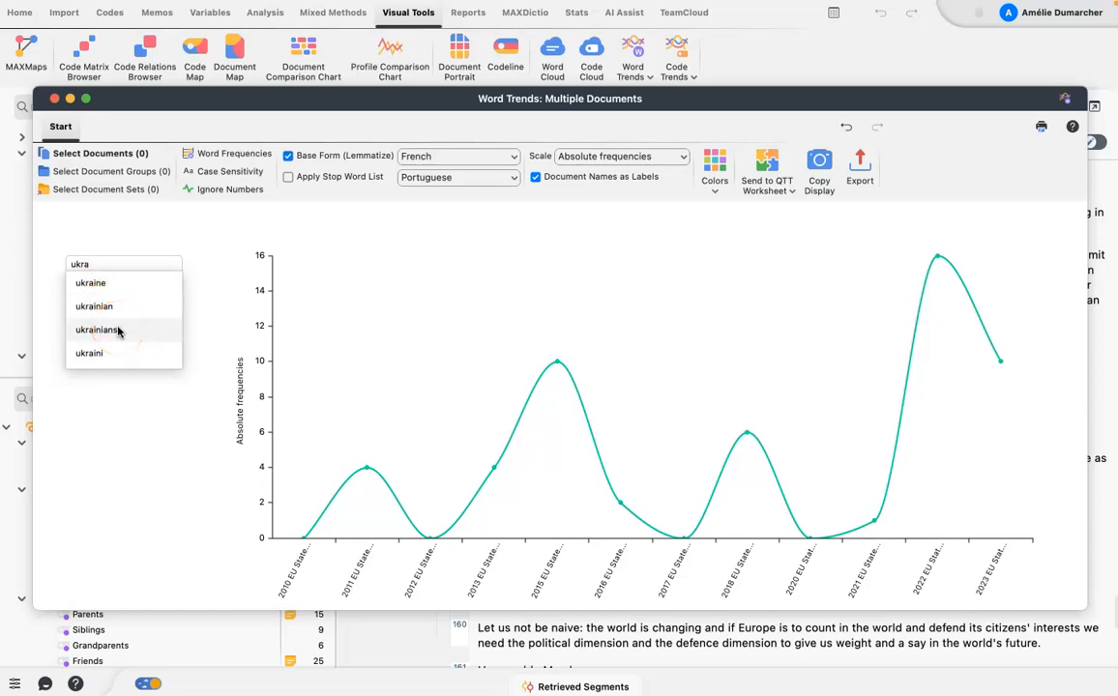
left_click(150, 232)
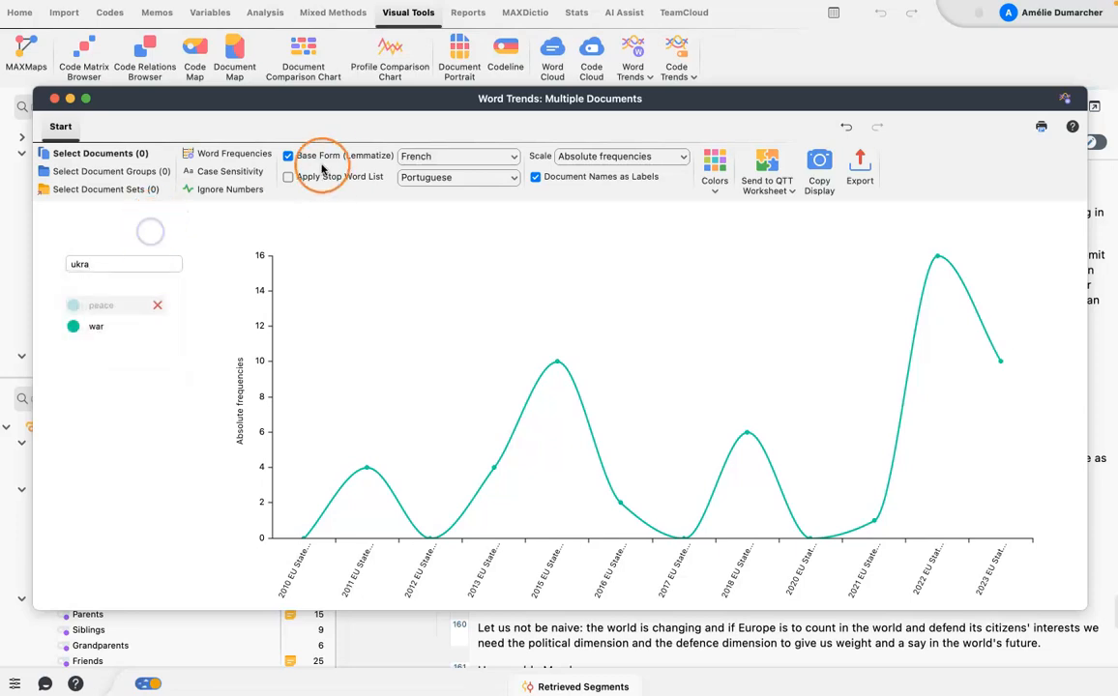
Set the base form (lemmatize) language of the word trends chart to English.
left_click(513, 156)
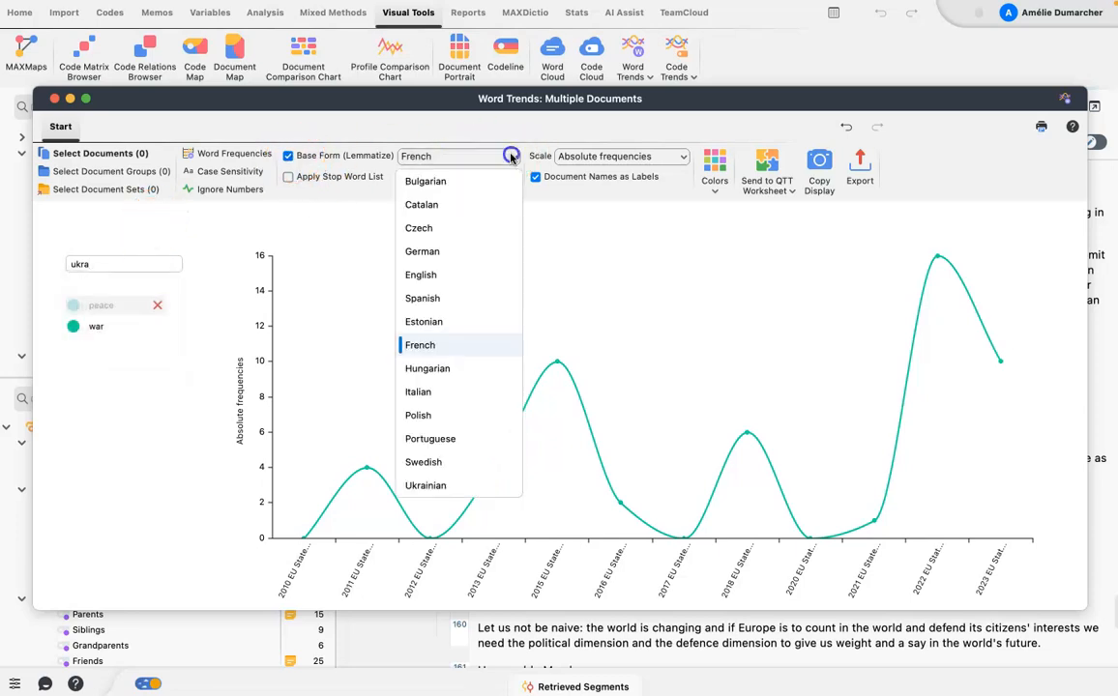
left_click(422, 274)
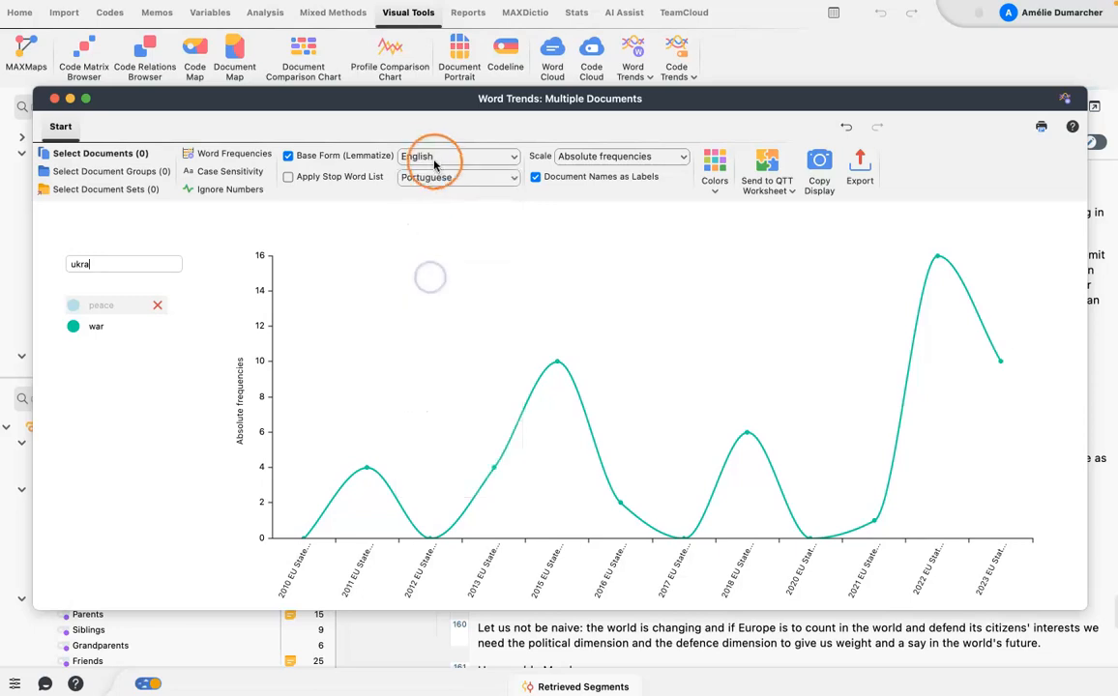
left_click(134, 305)
left_click(133, 304)
Add the words ukraine, ukrainian and ukraini to the word trends chart.
left_click(126, 266)
type("ukra")
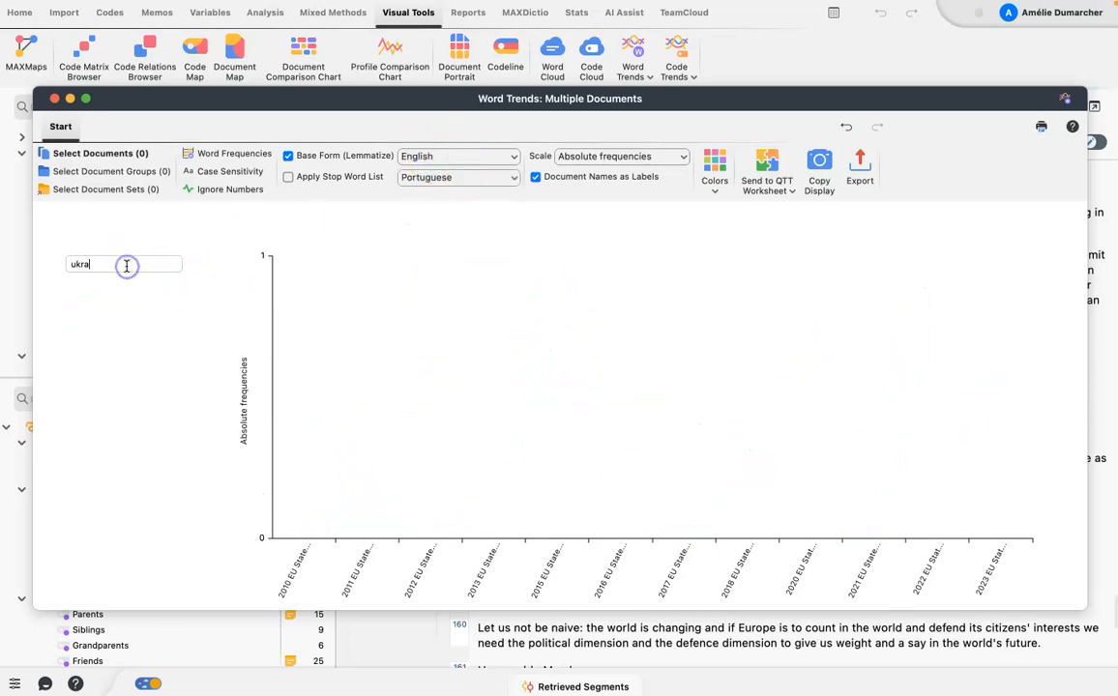
type("in")
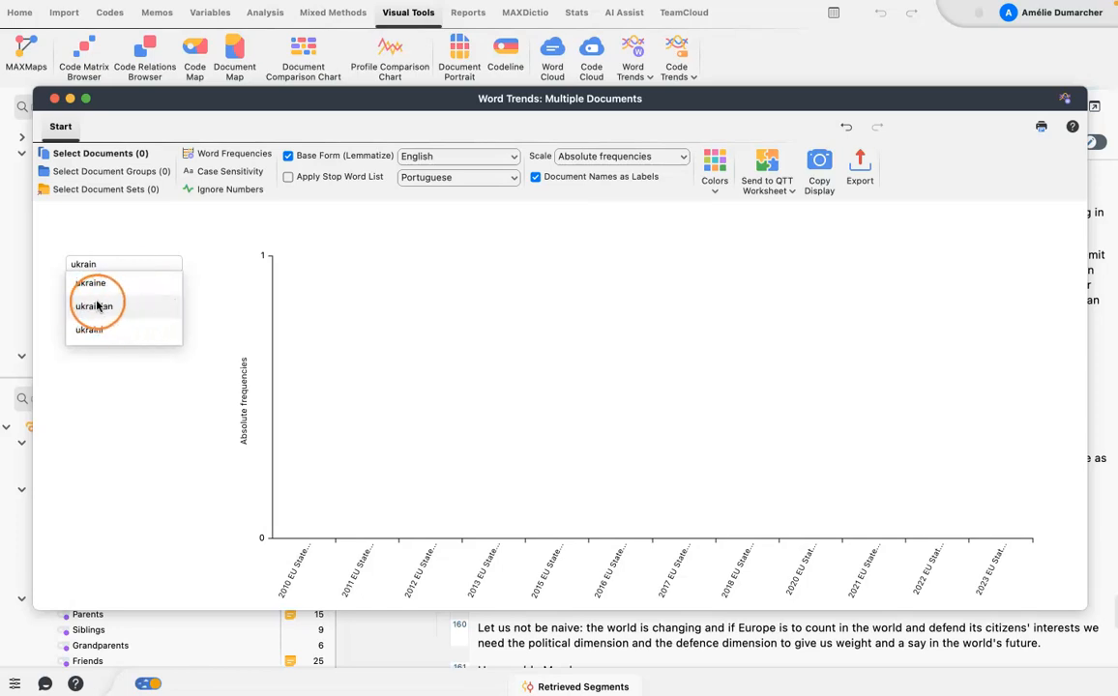
left_click(107, 282)
left_click(108, 267)
type("ukr")
left_click(111, 287)
left_click(107, 263)
type("uk")
left_click(107, 306)
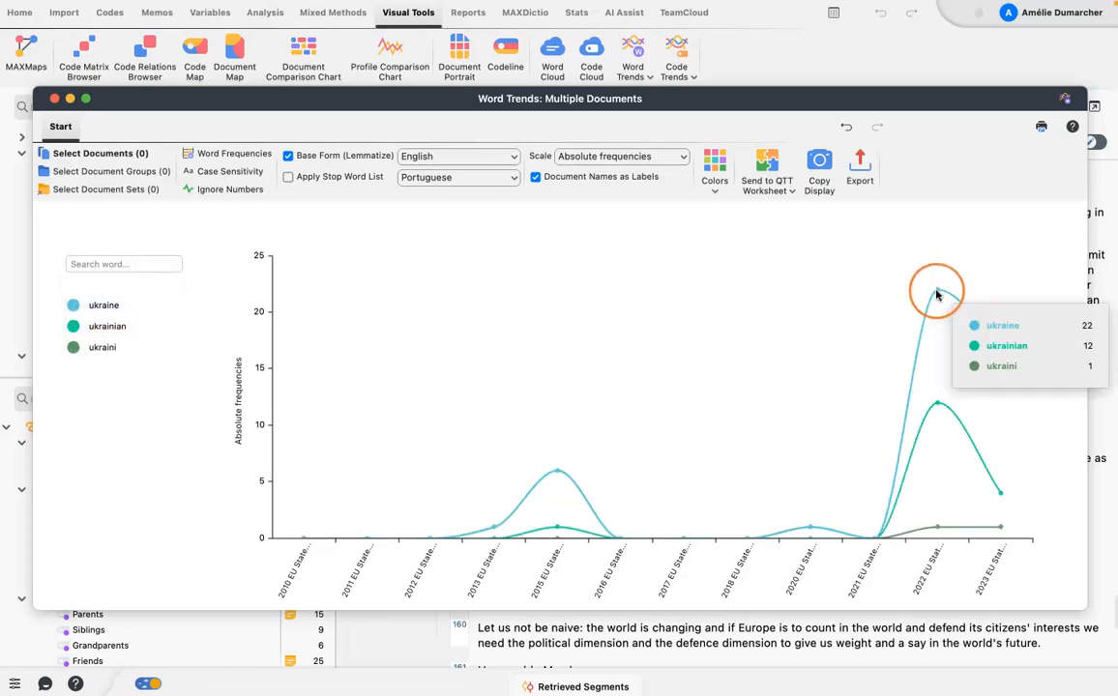
List the occurrences of Ukraine in the 2022 speech, read through the text passages, and close the search results.
mouse_move(543, 468)
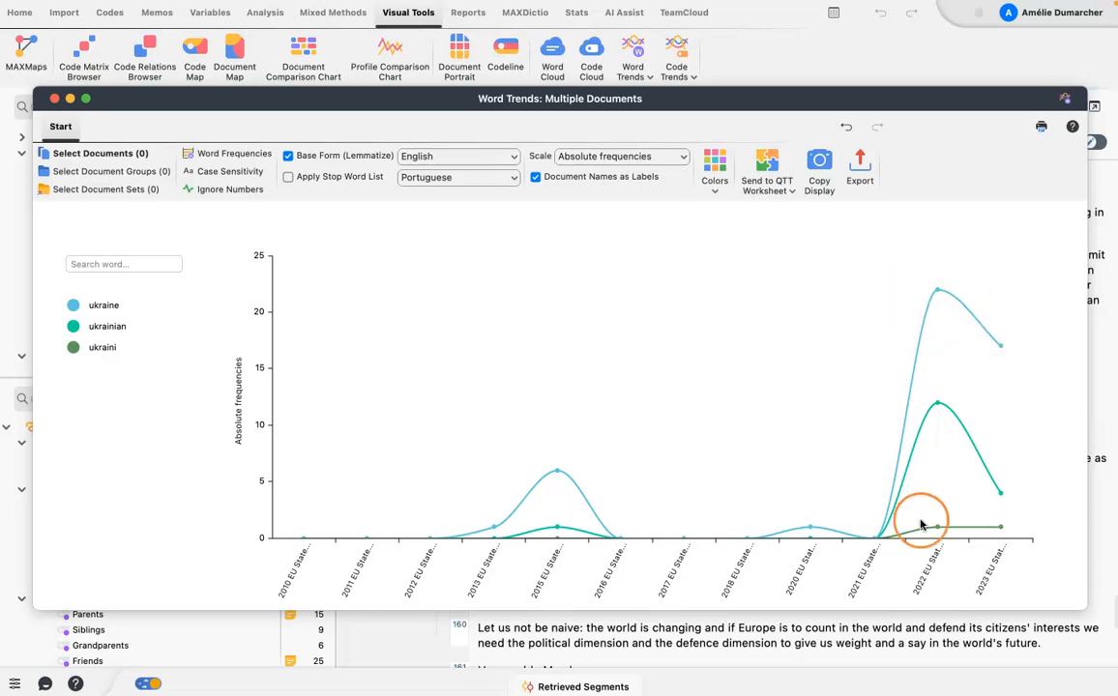
left_click(937, 293)
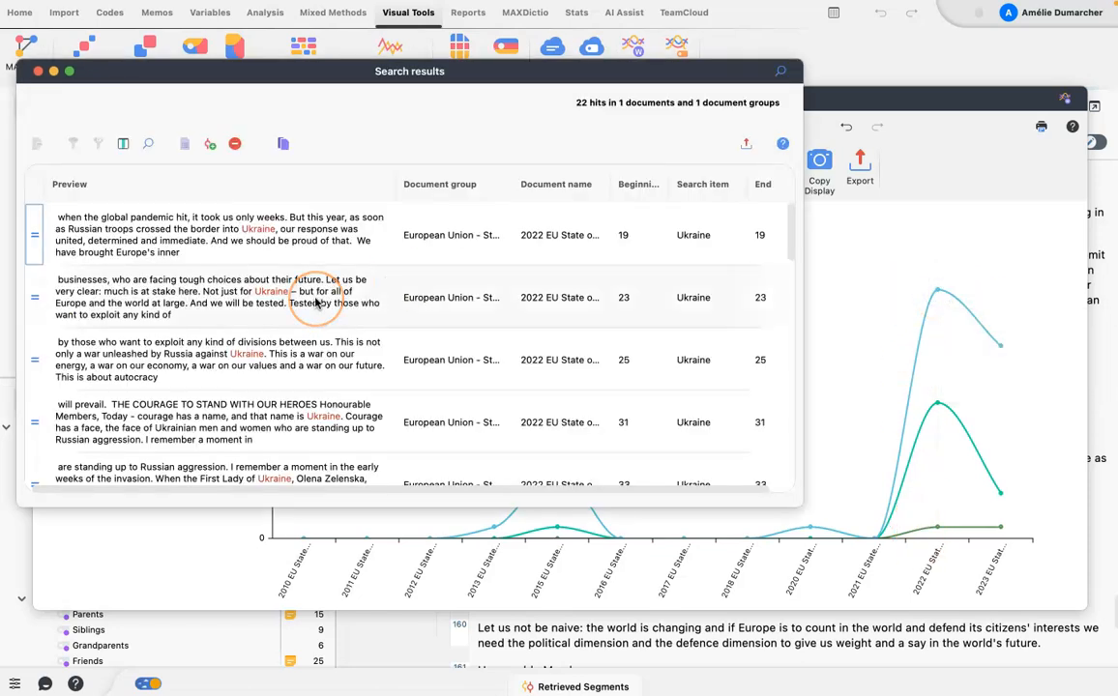
scroll(314, 303, "down", 3)
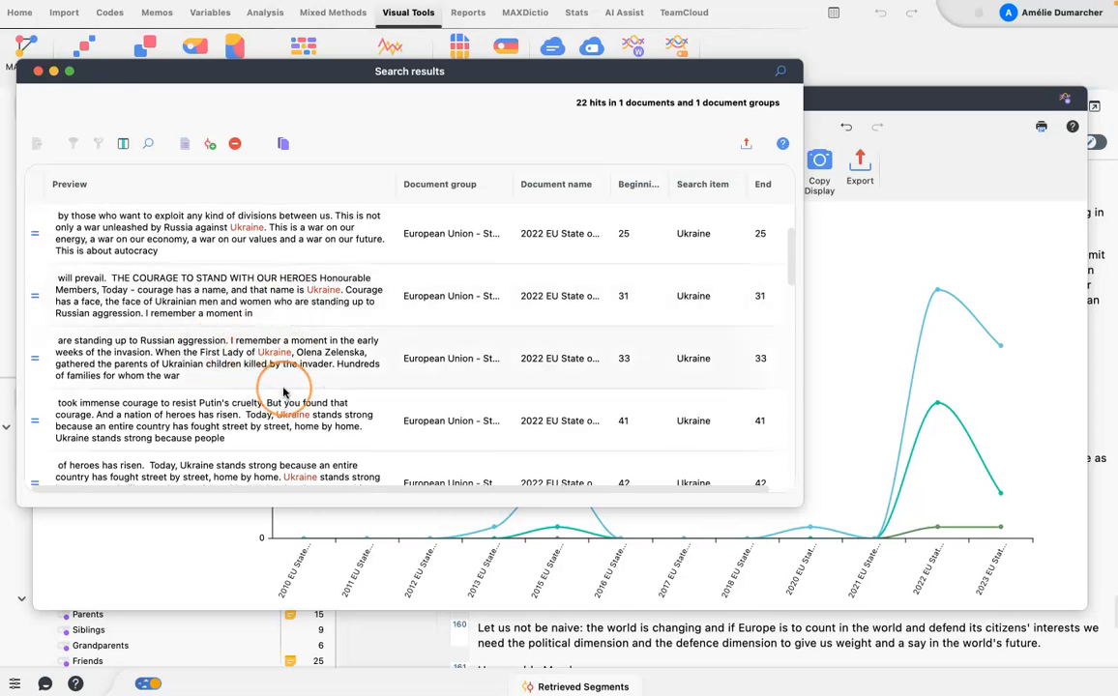
scroll(283, 392, "down", 4)
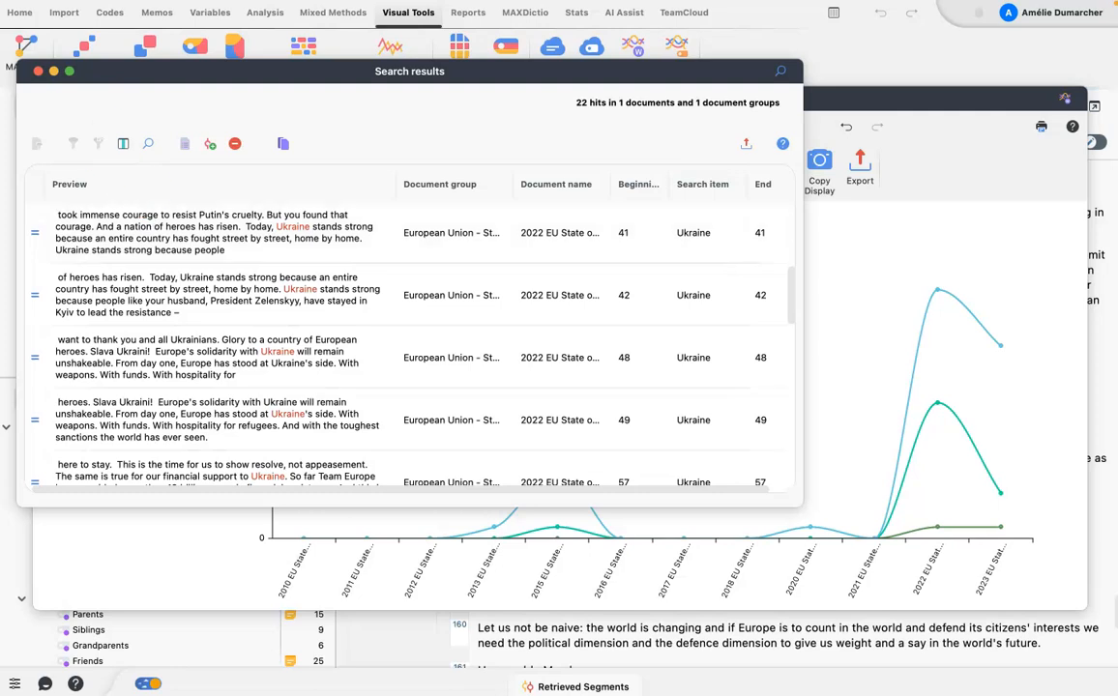
left_click(38, 71)
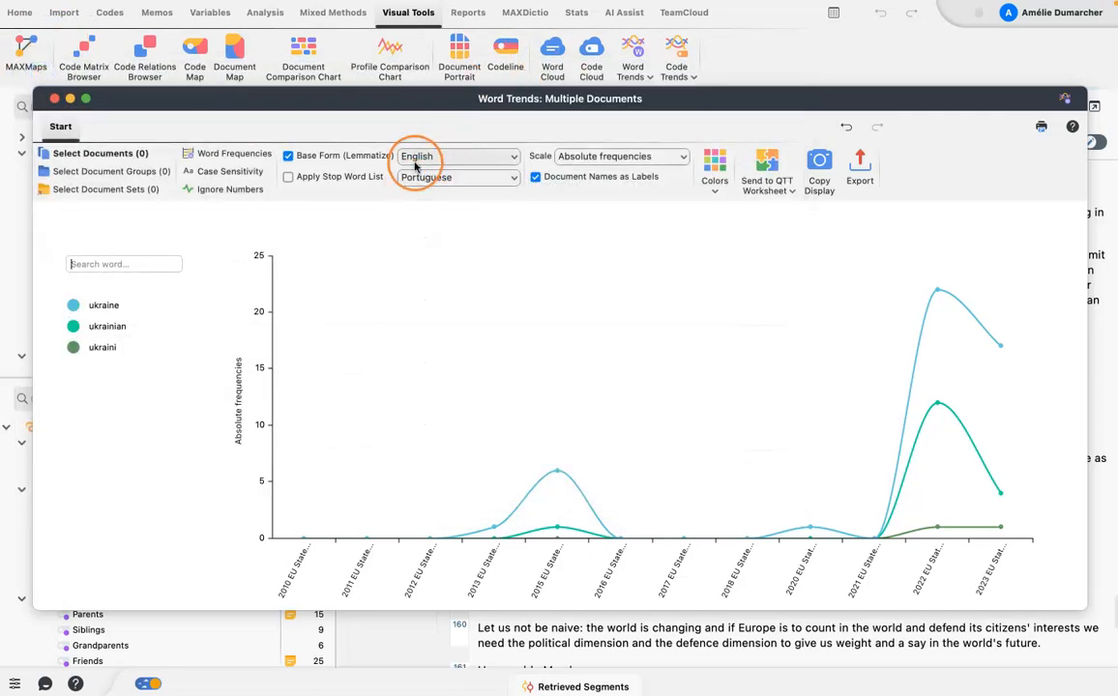
Turn off lemmatization and add the words students and erasmus to the word trends chart.
left_click(287, 155)
left_click(150, 263)
type("stu")
left_click(104, 282)
type("era")
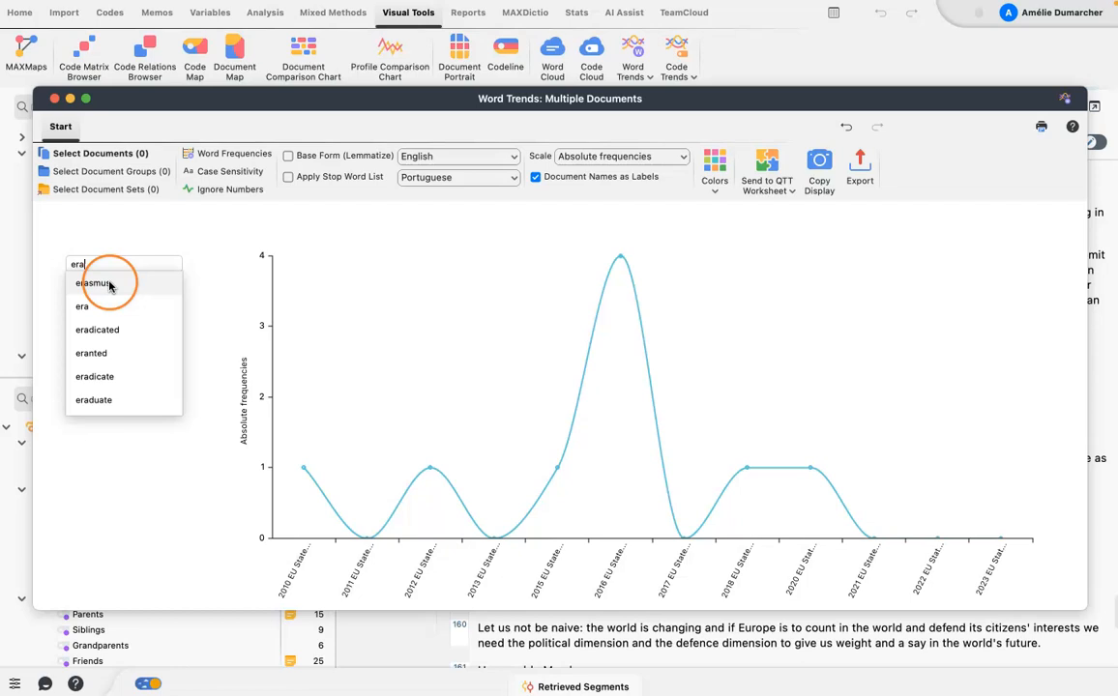
left_click(109, 283)
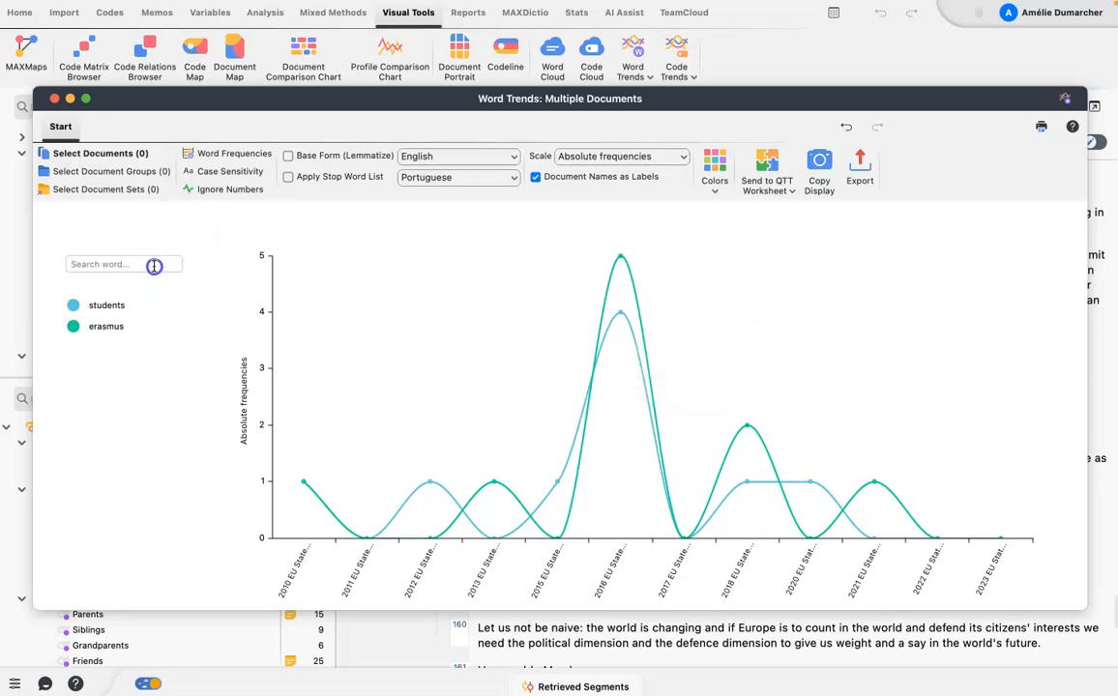
Add the words environment and environmental to the word trends chart.
type("en")
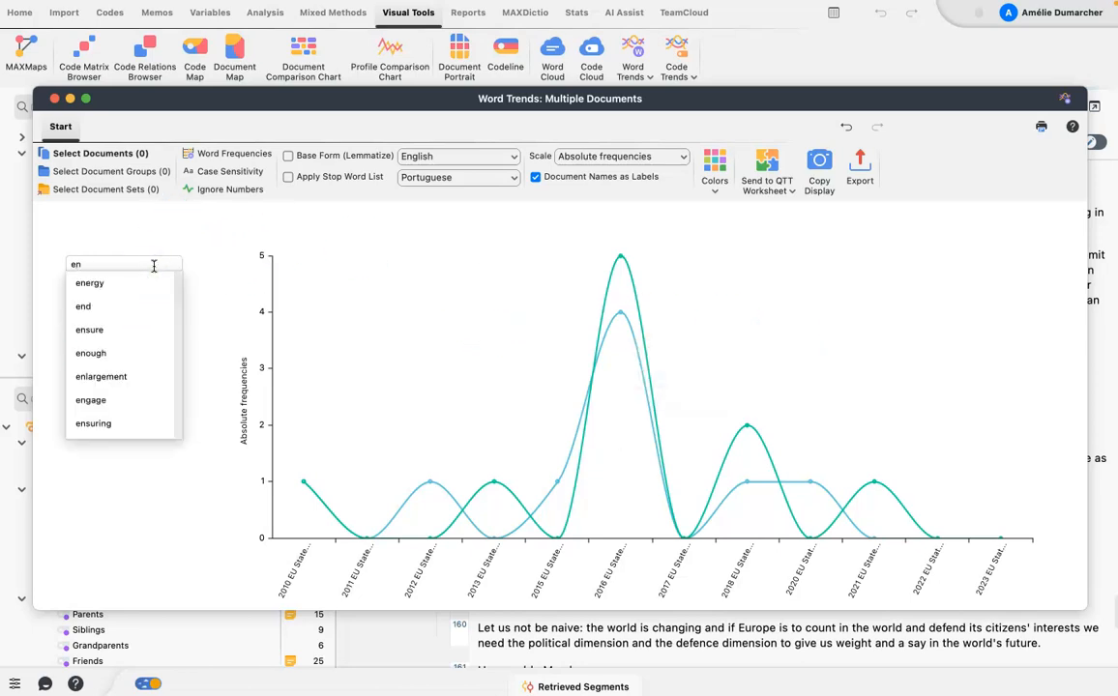
type("vi")
left_click(83, 287)
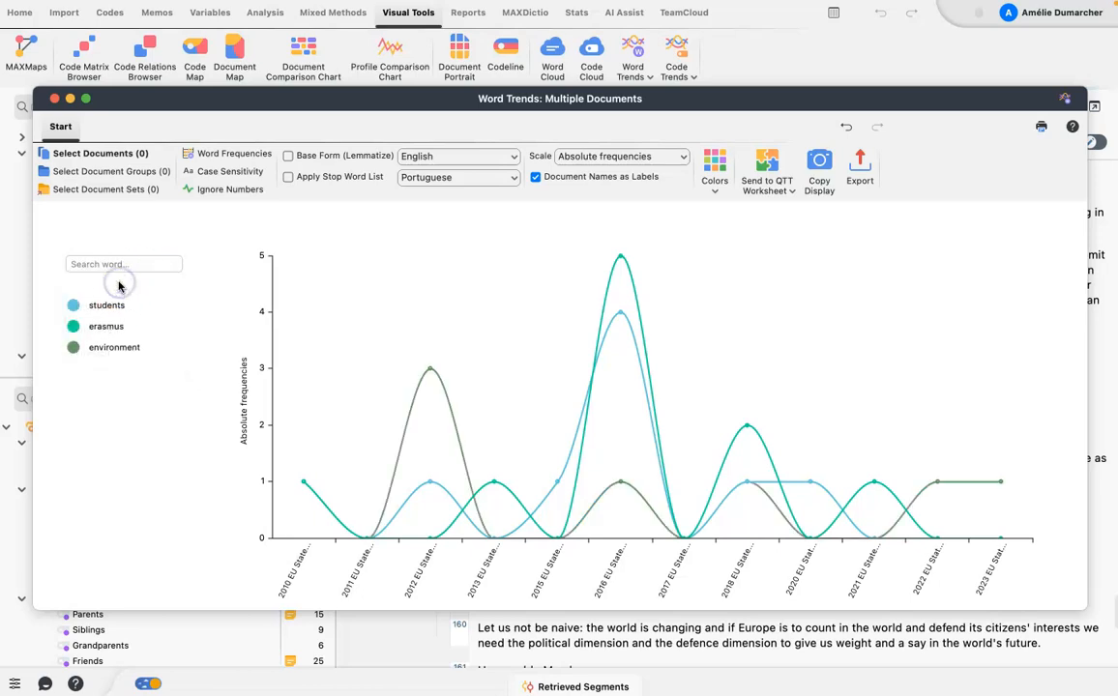
type("en")
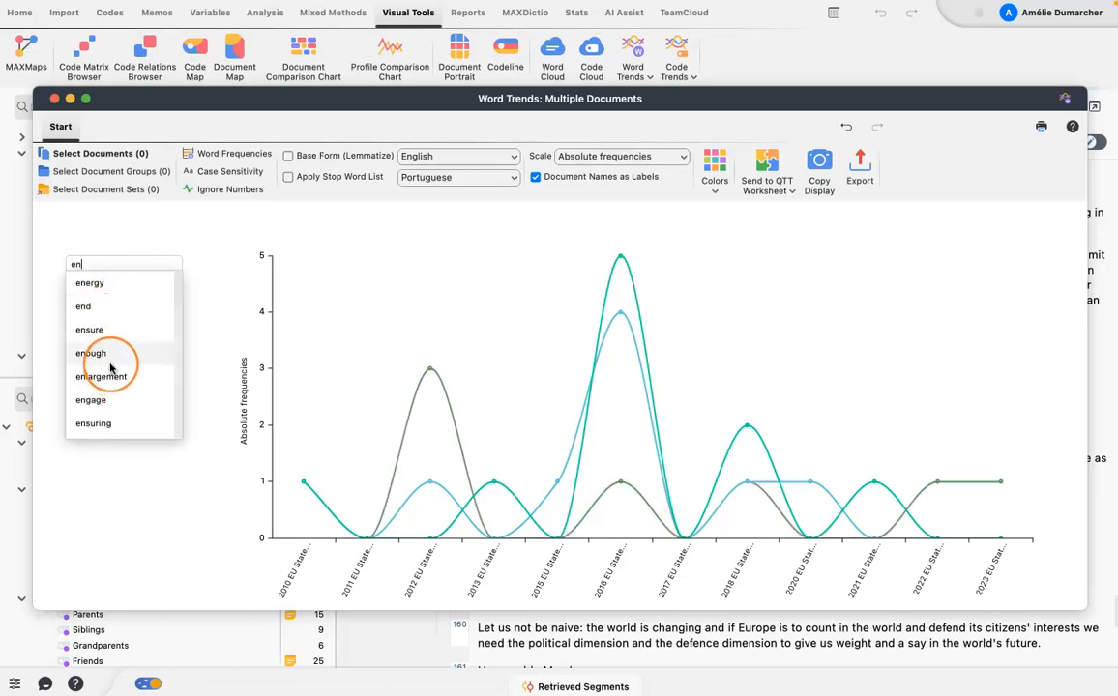
type("vironmental")
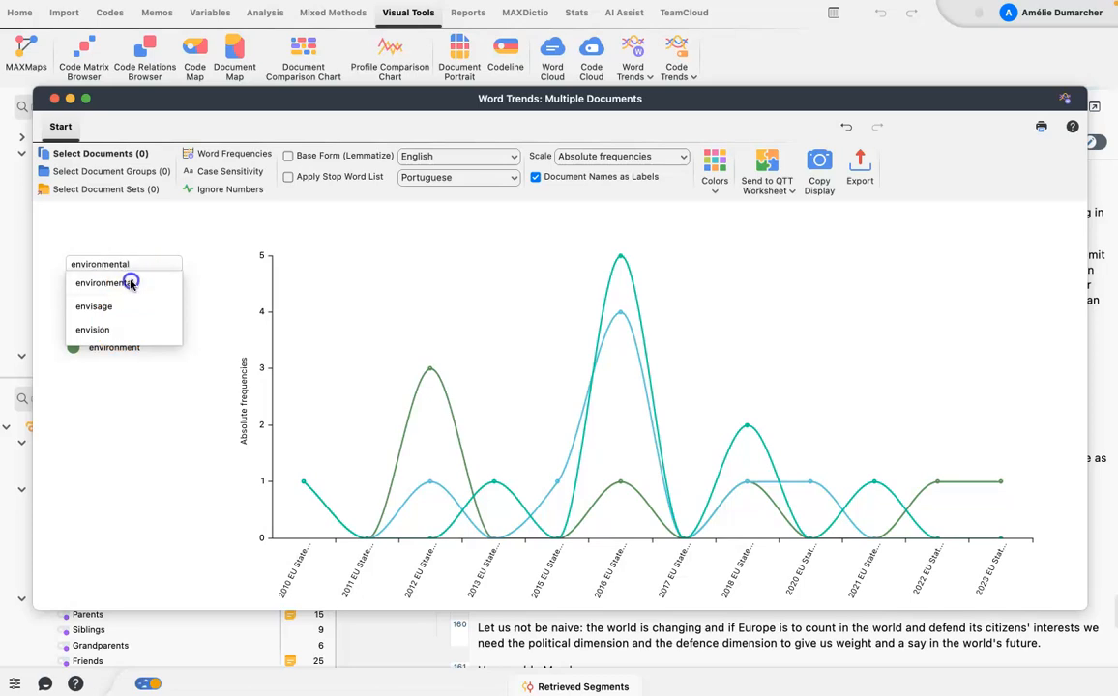
left_click(131, 281)
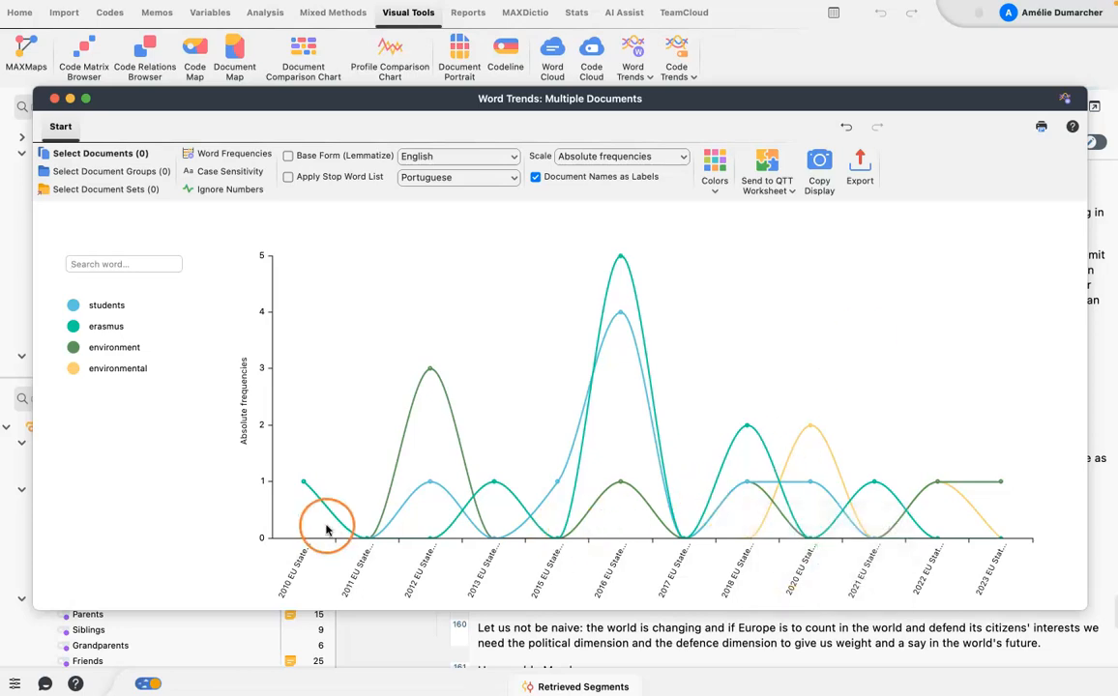
Mark the, to, and, of and we as stop words in the word frequencies table, and close the table.
mouse_move(438, 547)
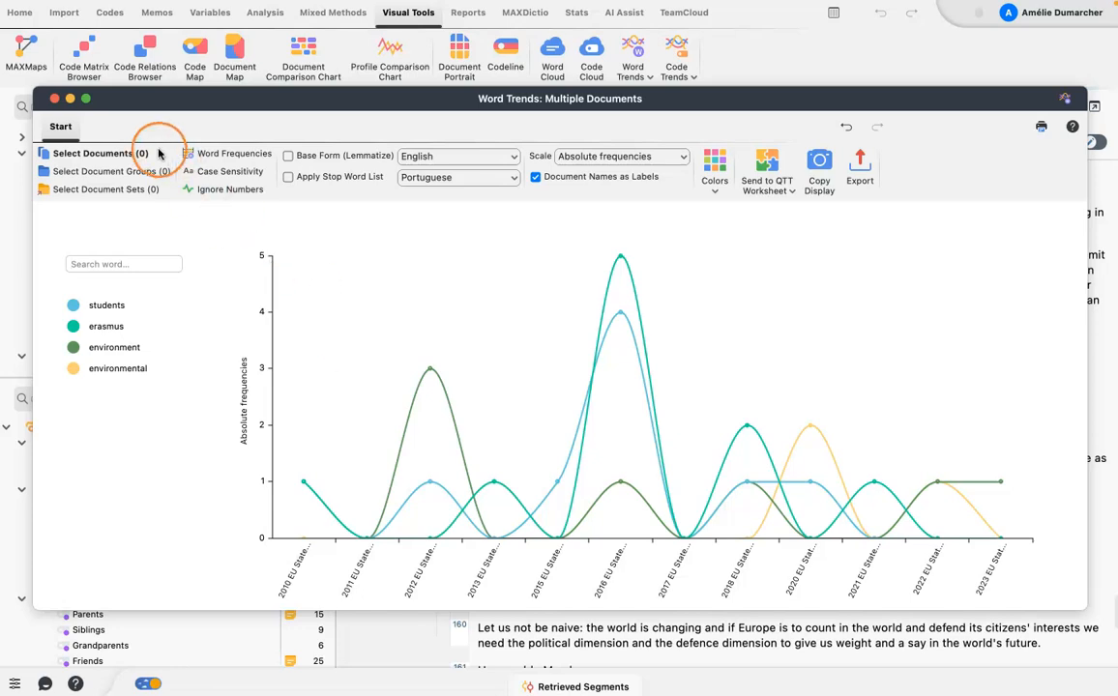
left_click(221, 155)
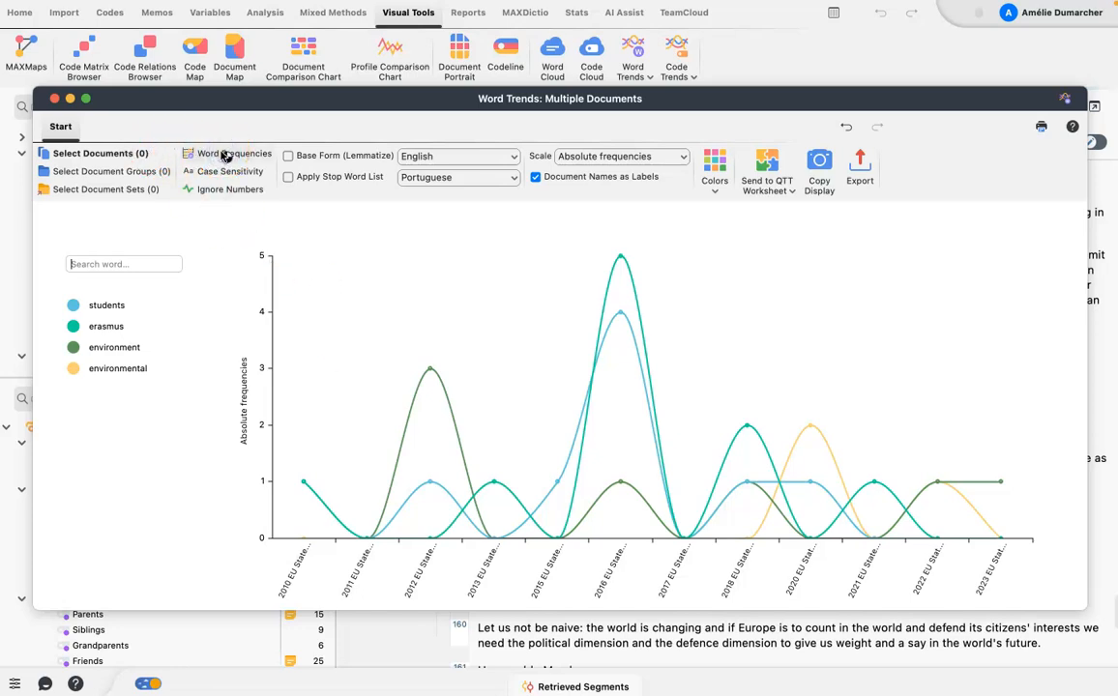
scroll(169, 280, "down", 5)
scroll(169, 280, "down", 3)
scroll(169, 280, "up", 10)
left_click(108, 230)
left_click(108, 256)
left_click(108, 281)
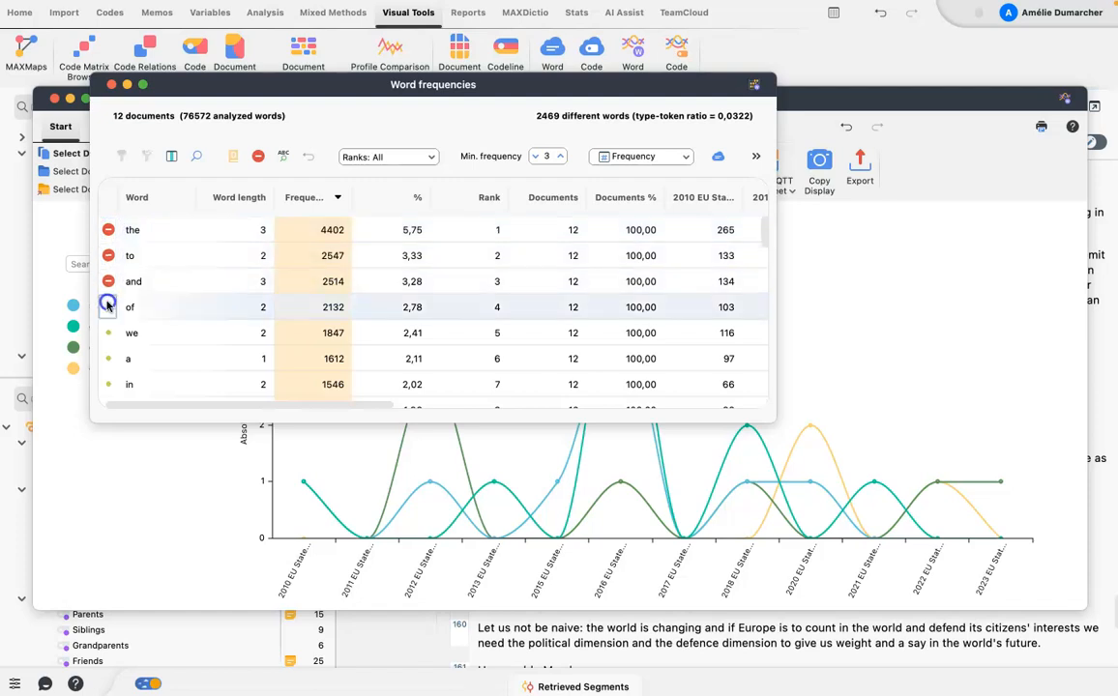
left_click(109, 306)
left_click(108, 332)
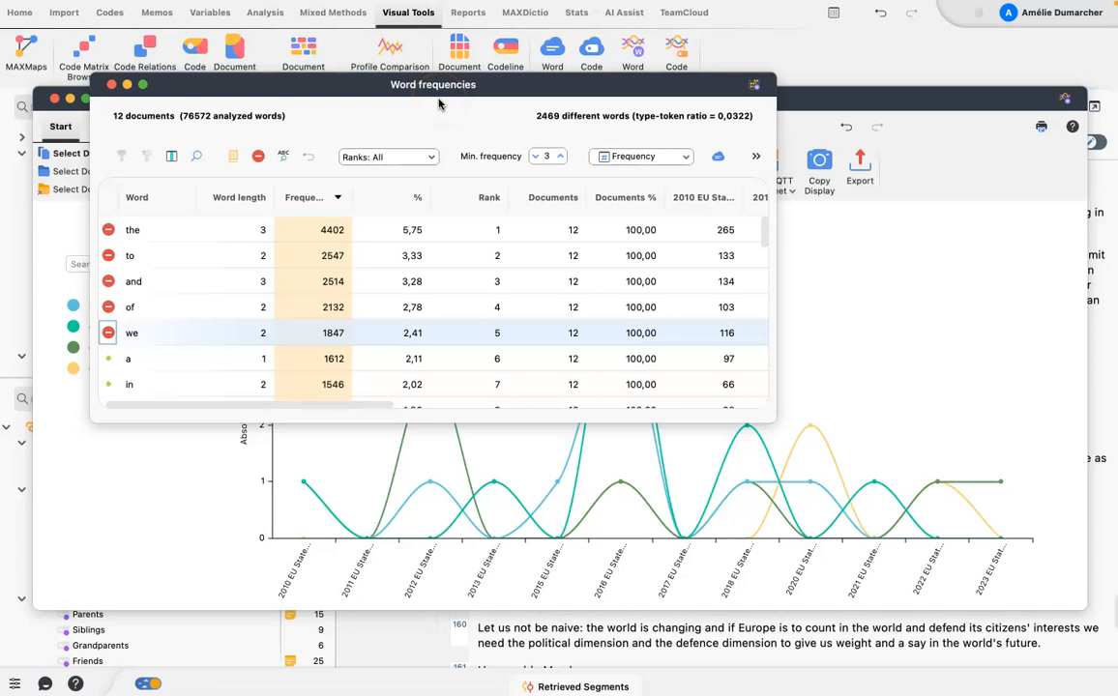
left_click(111, 86)
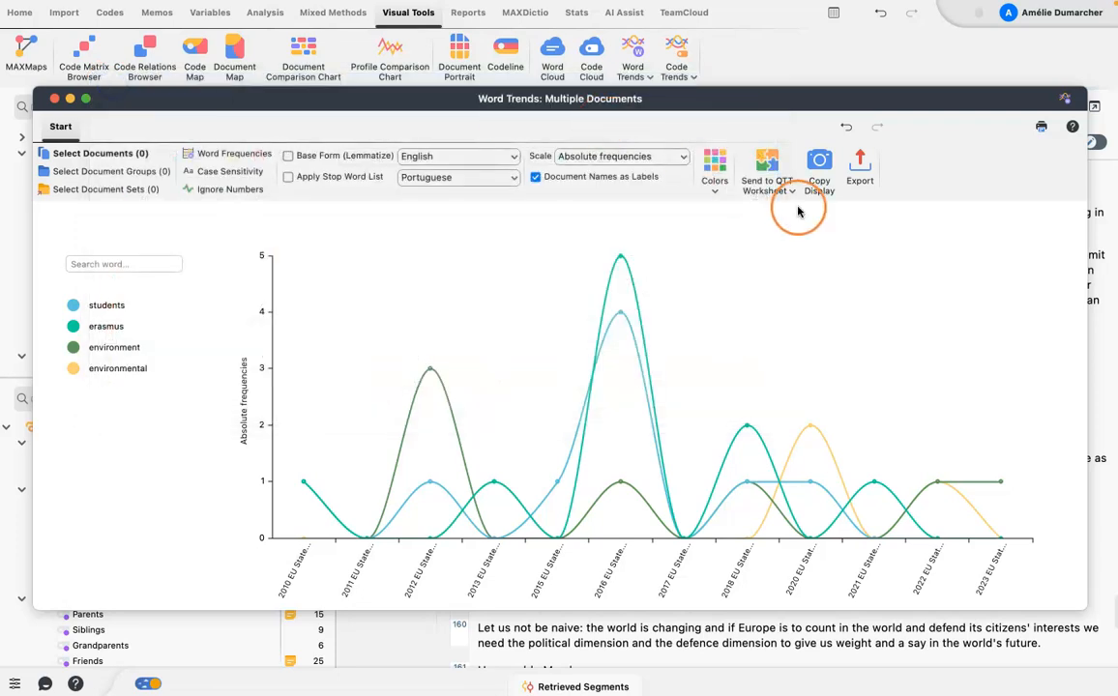
left_click(717, 188)
left_click(867, 235)
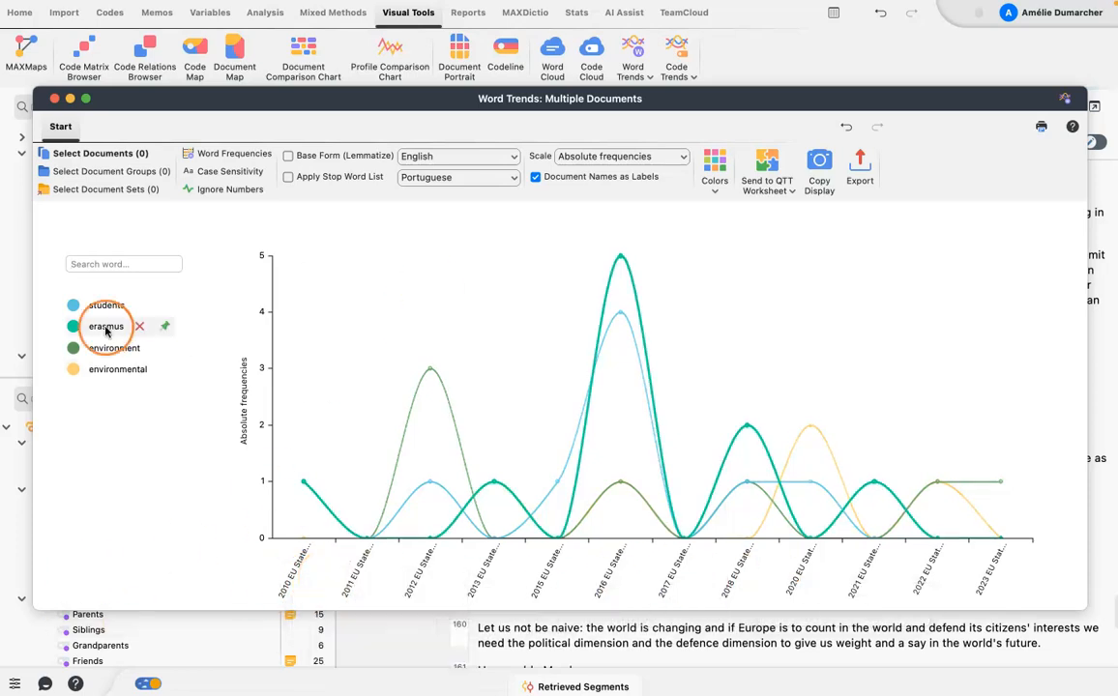
Move the Word Trends window off the document list and view the sorting options of the European Union - State of the Union Addresses group.
left_click_drag(164, 101, 382, 111)
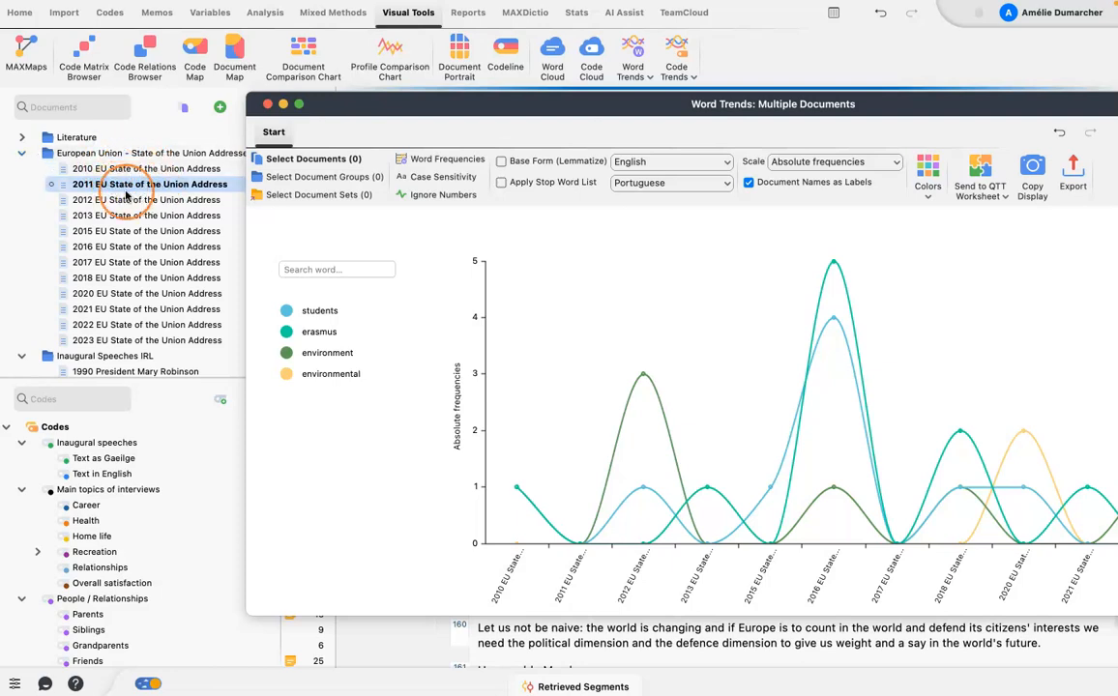
left_click(89, 153)
right_click(89, 153)
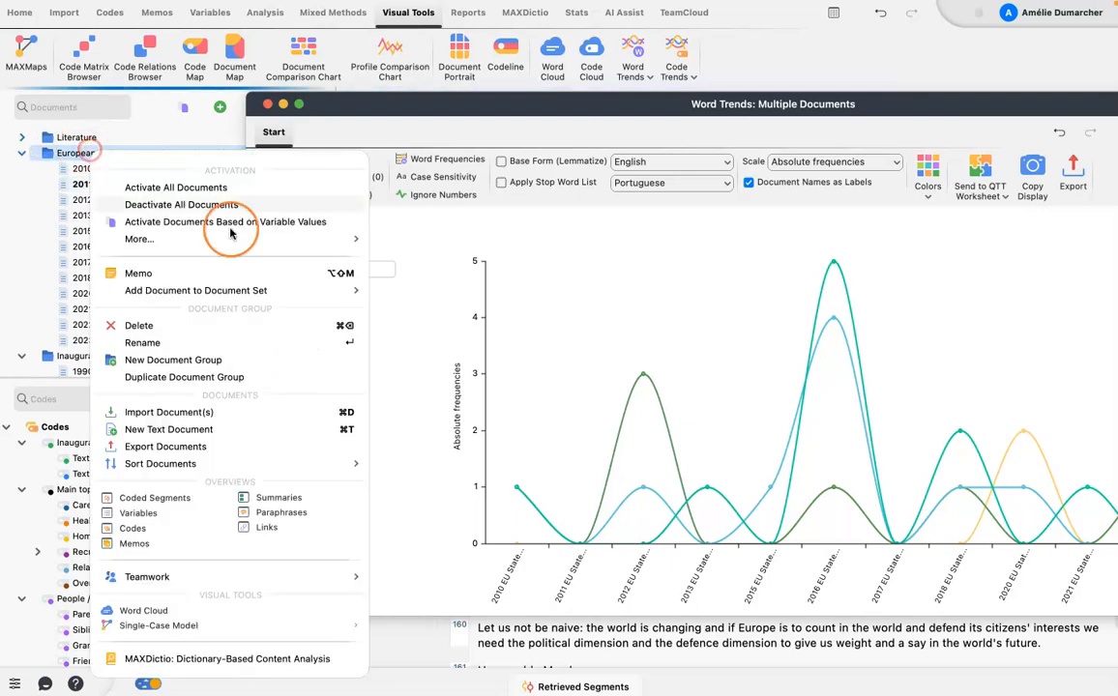
mouse_move(235, 470)
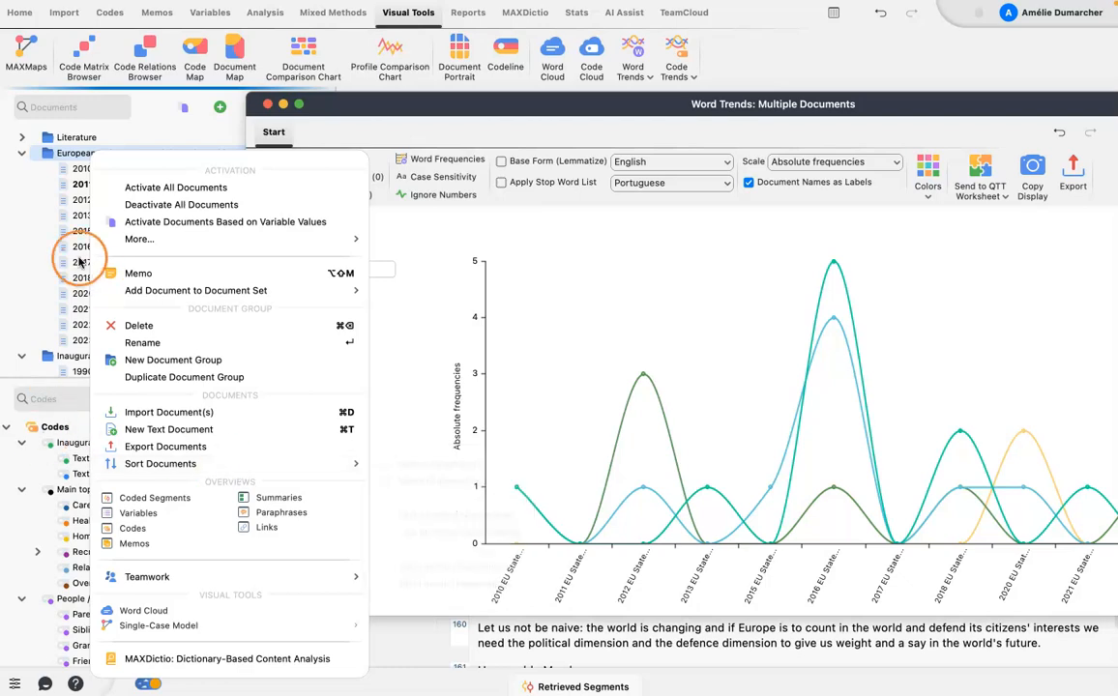
left_click(72, 196)
Try to rename the 2010 document as 2010.11.05 EU State of the Union Address, and move the Word Trends window back over the document list.
left_click(87, 170)
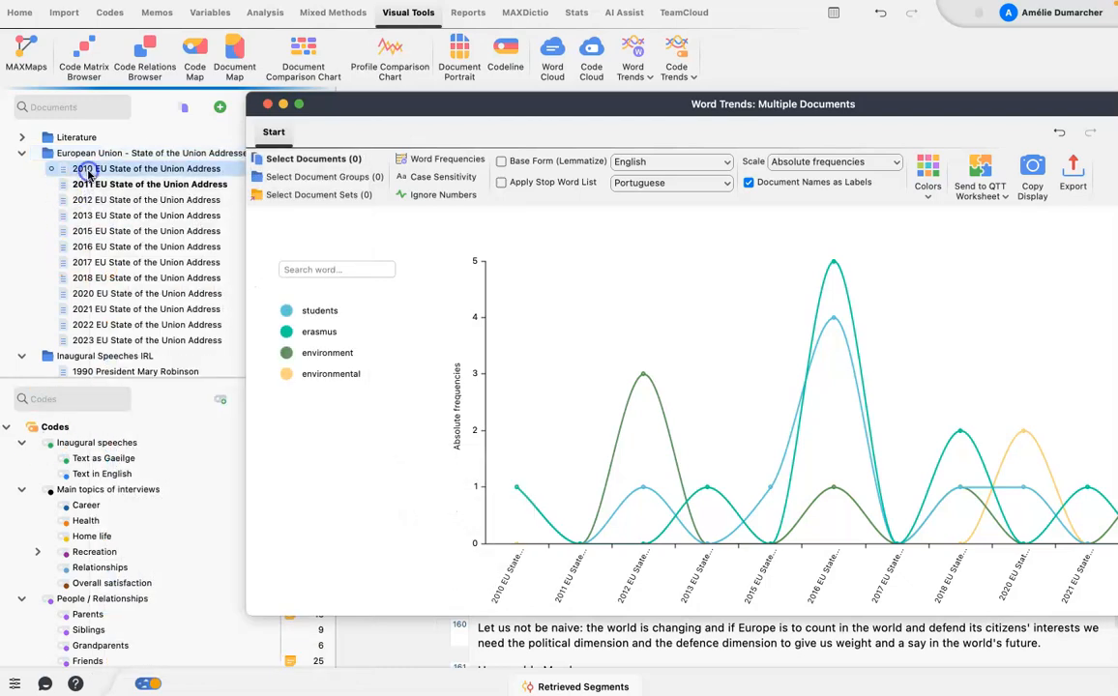
left_click(89, 172)
left_click(94, 169)
type(".11.05")
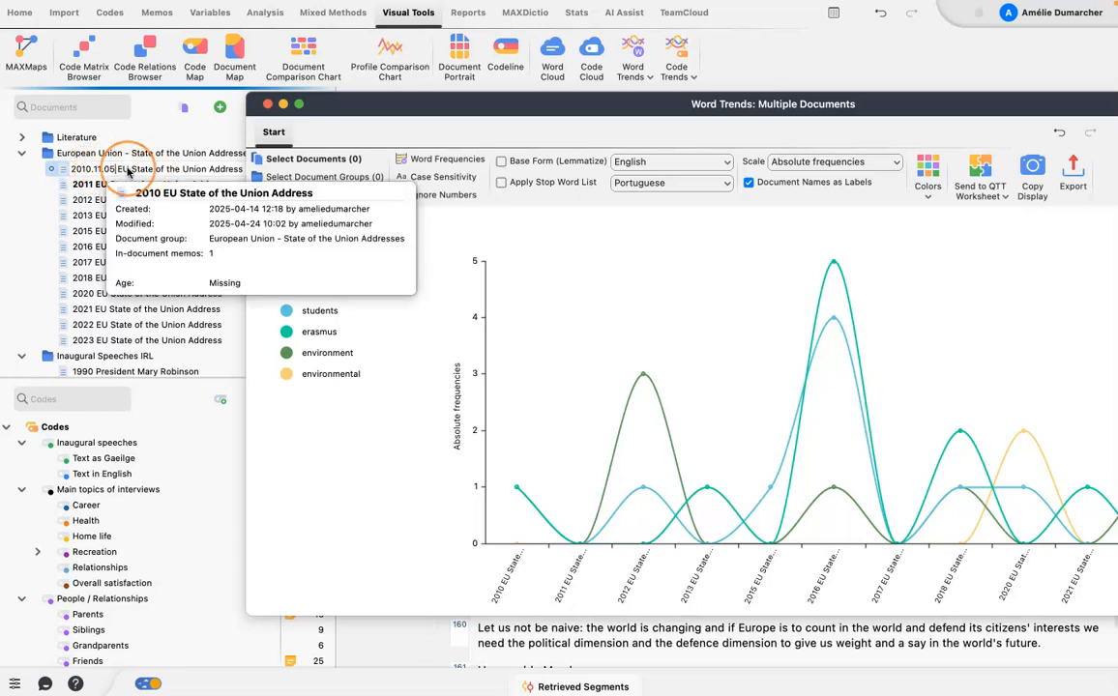
key("Escape")
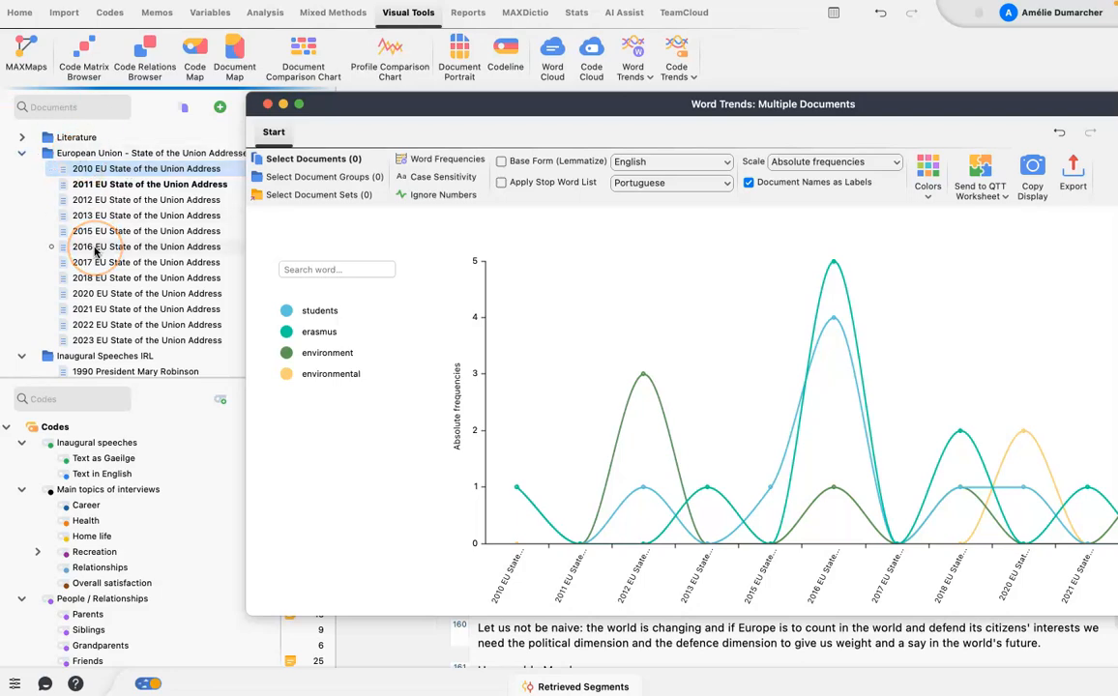
mouse_move(94, 251)
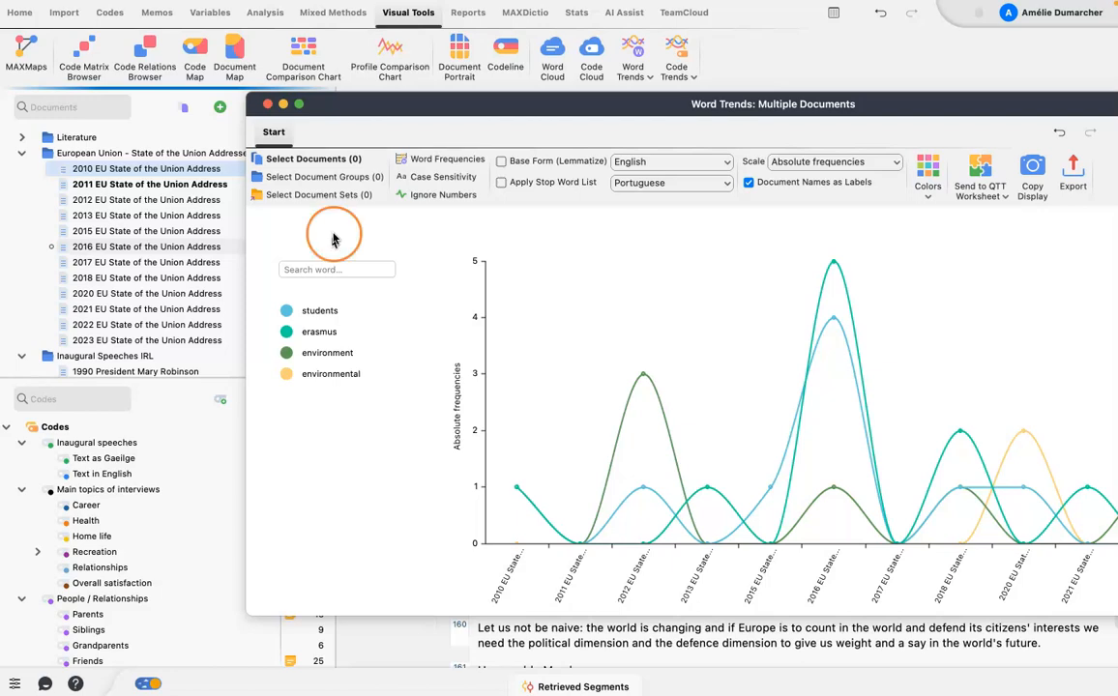
left_click_drag(488, 106, 287, 106)
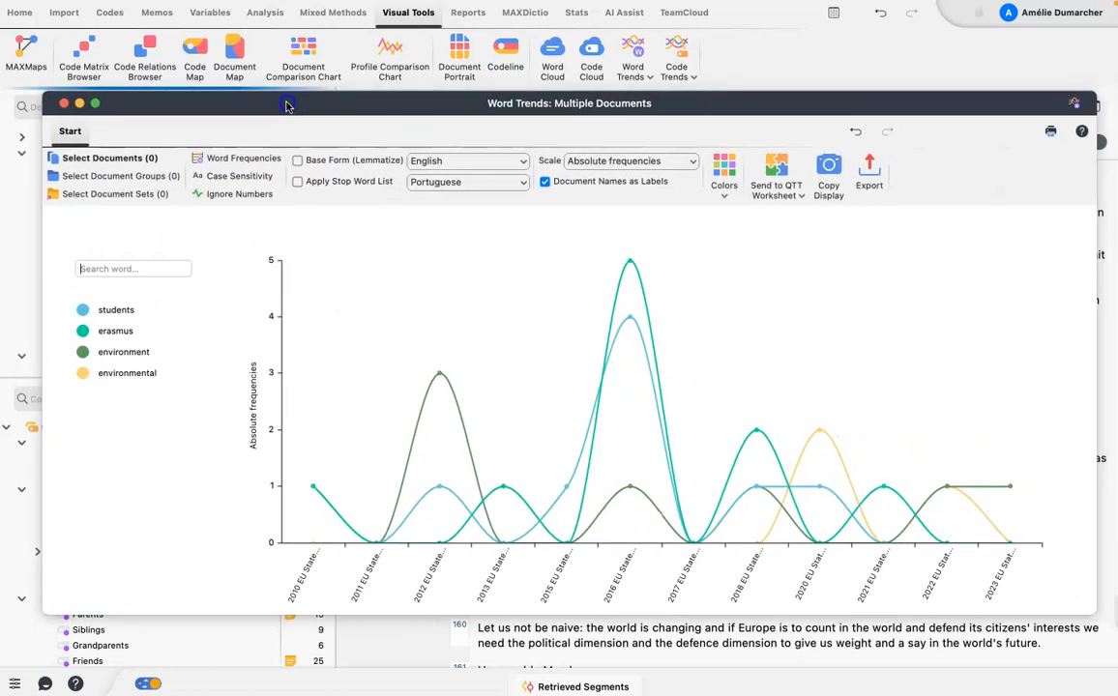